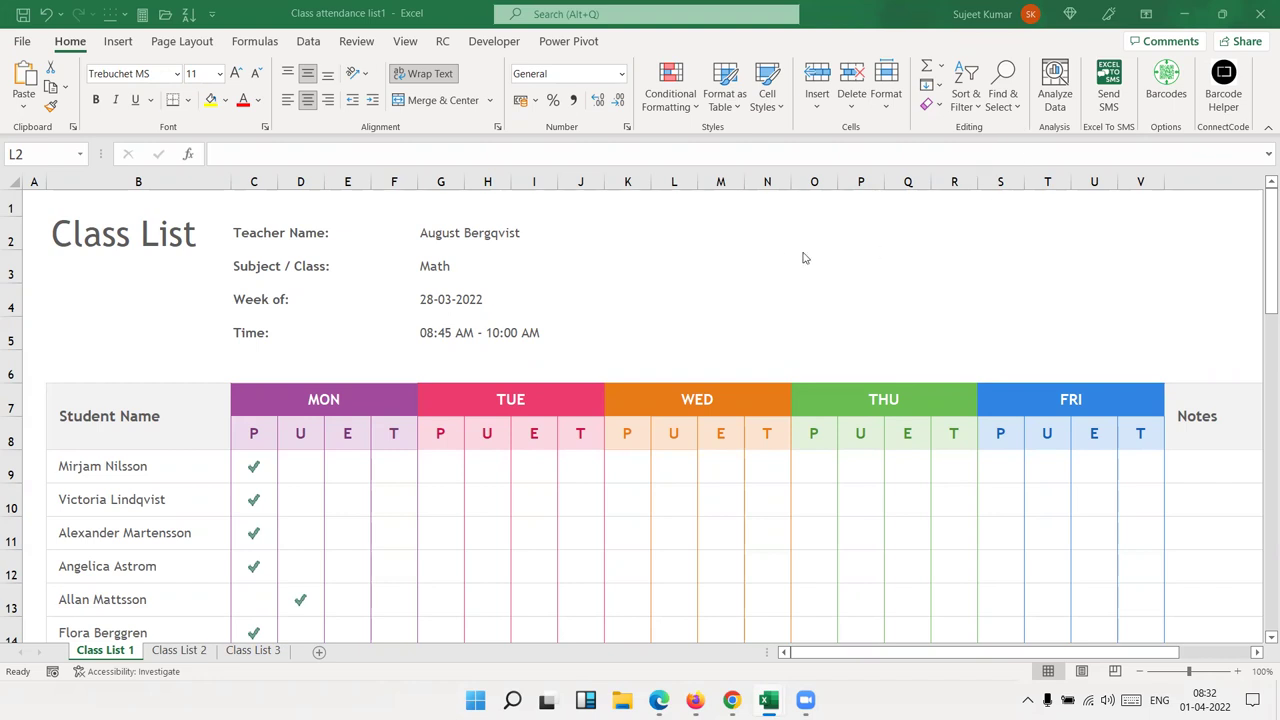
- Scroll the attendance sheet, resize columns and a row, and select an empty cell in column L
scroll(790, 258, down, 7)
scroll(787, 260, down, 10)
scroll(787, 260, up, 3)
scroll(788, 258, up, 6)
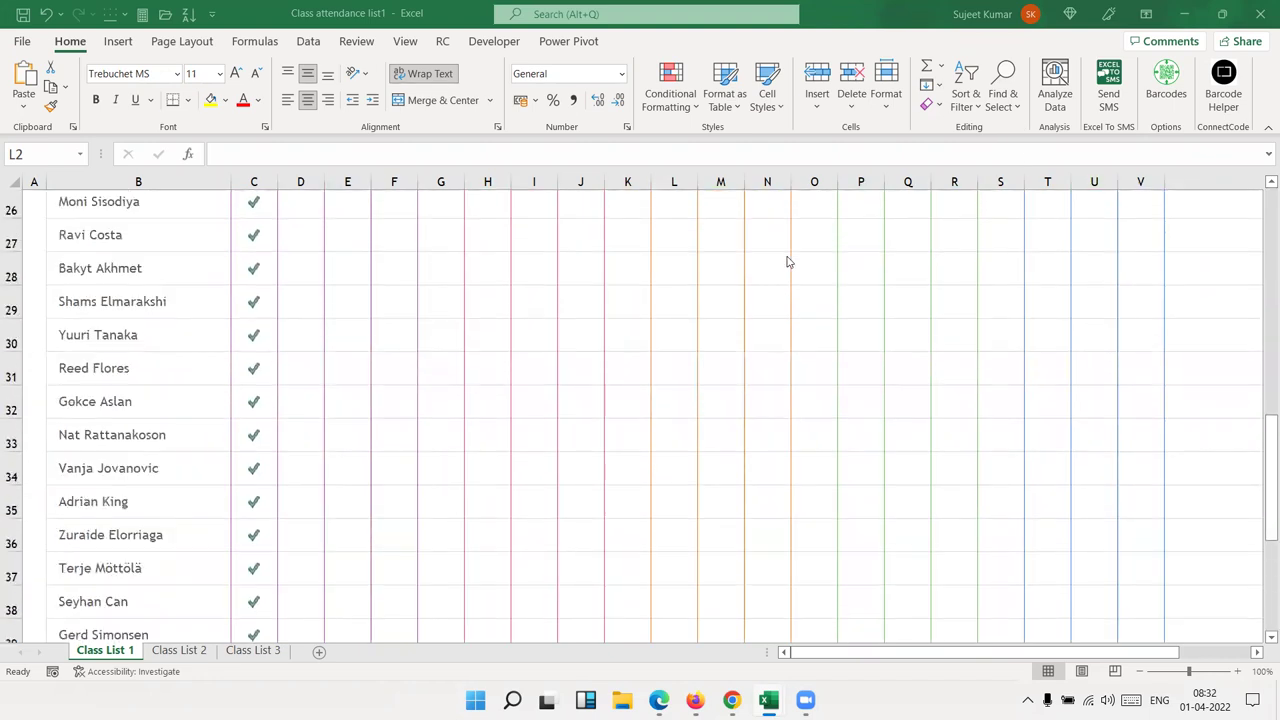
scroll(790, 255, up, 8)
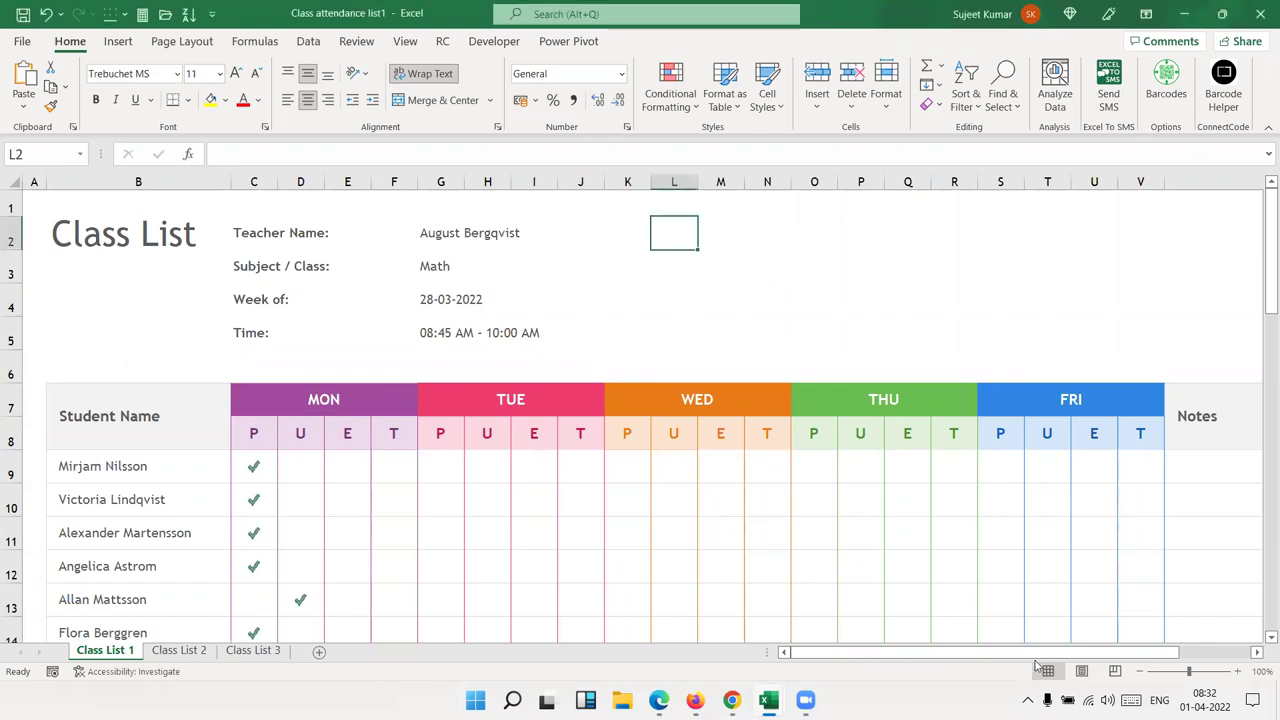
drag(1037, 652, 1110, 652)
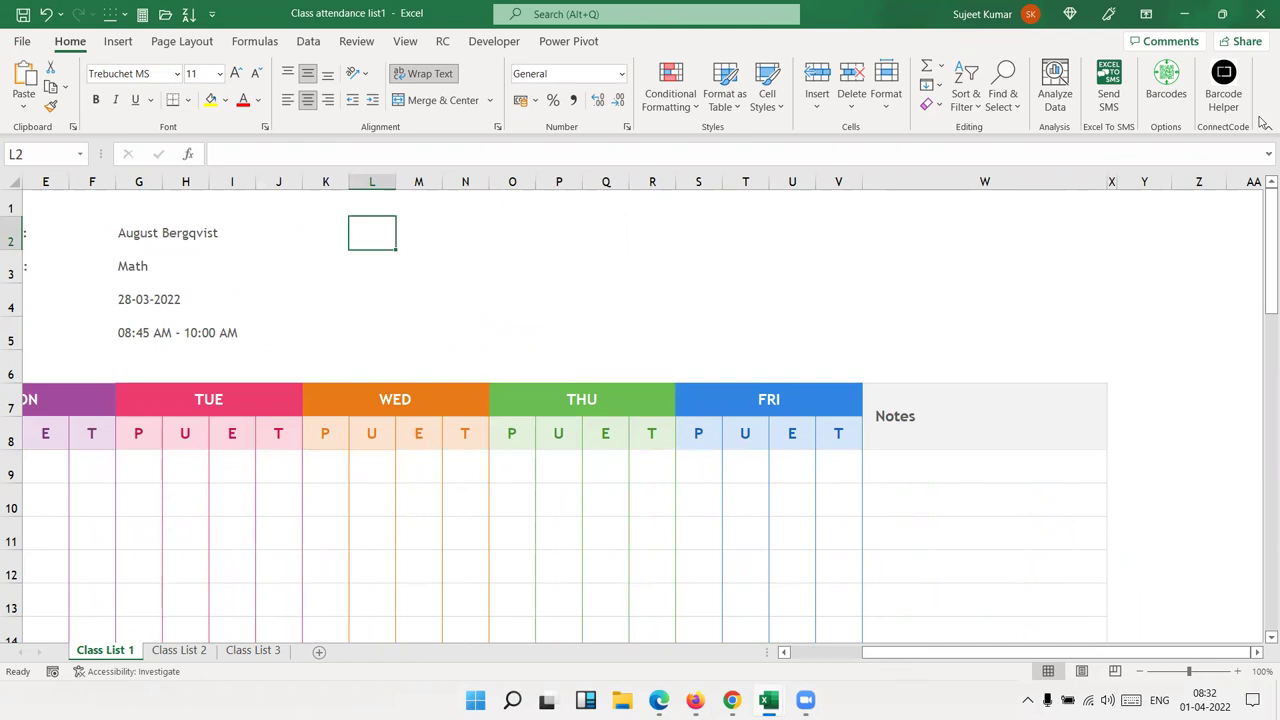
drag(1266, 251, 1266, 275)
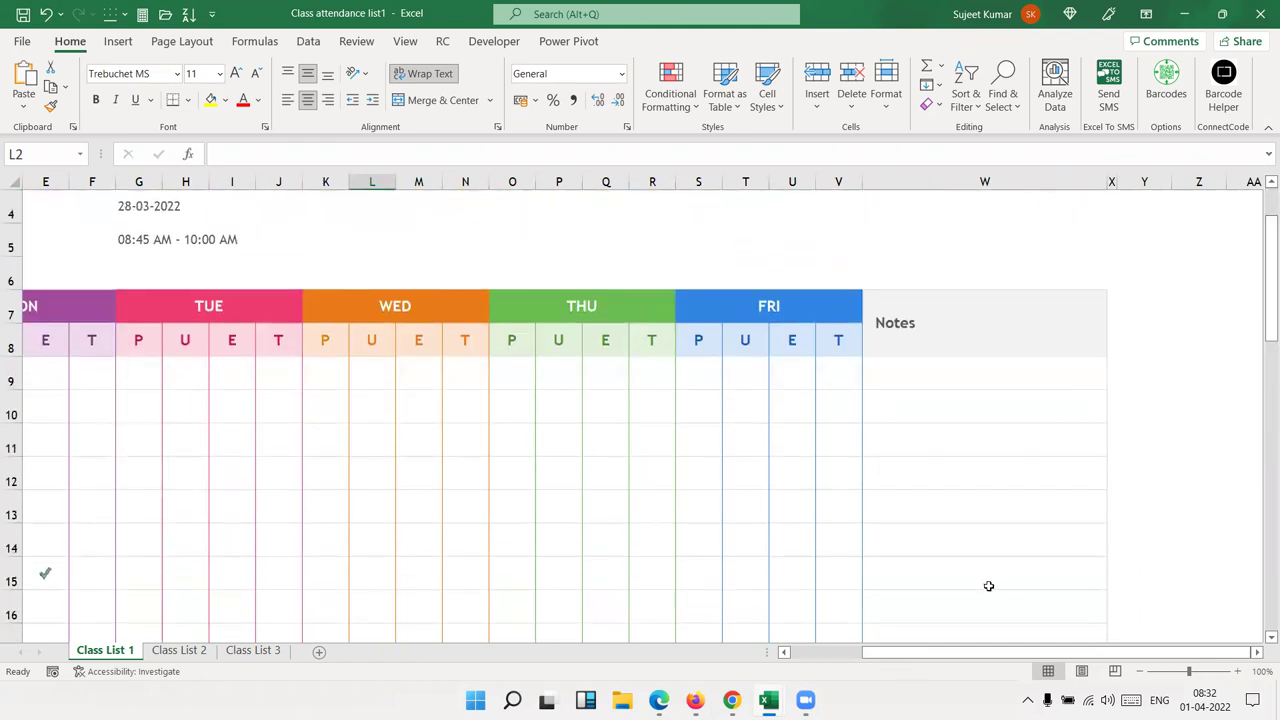
drag(957, 652, 885, 652)
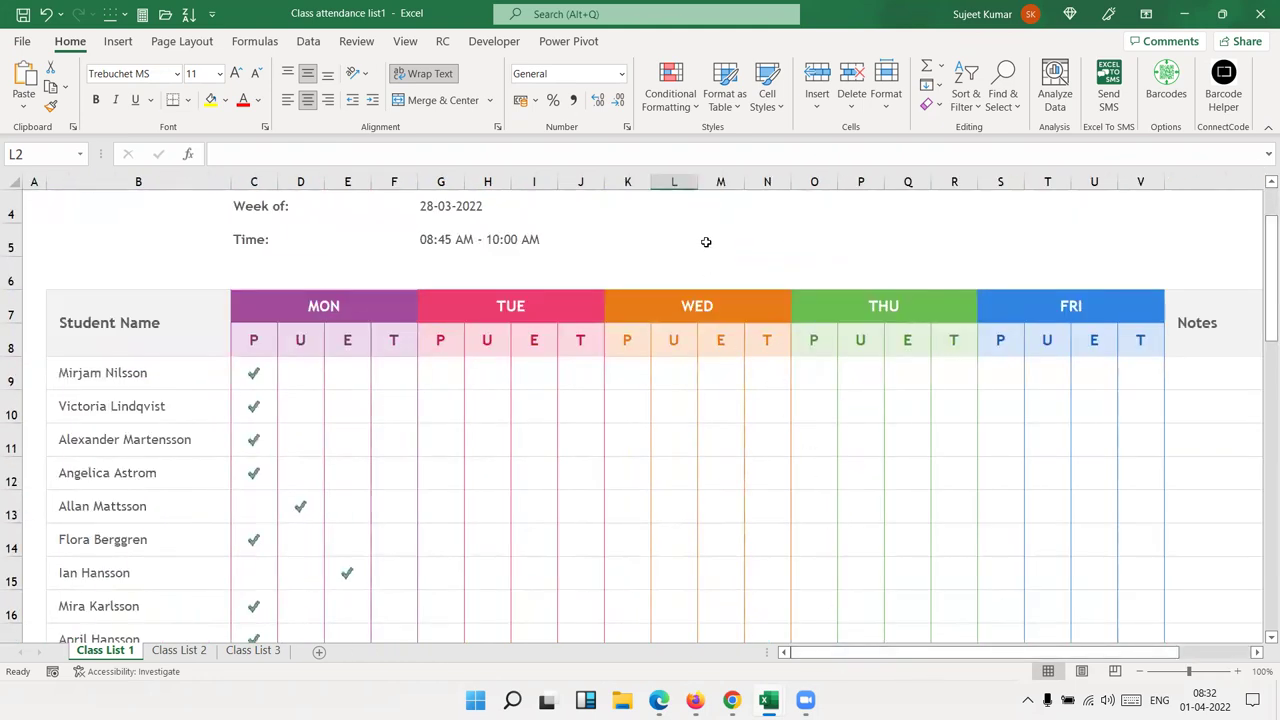
click(692, 212)
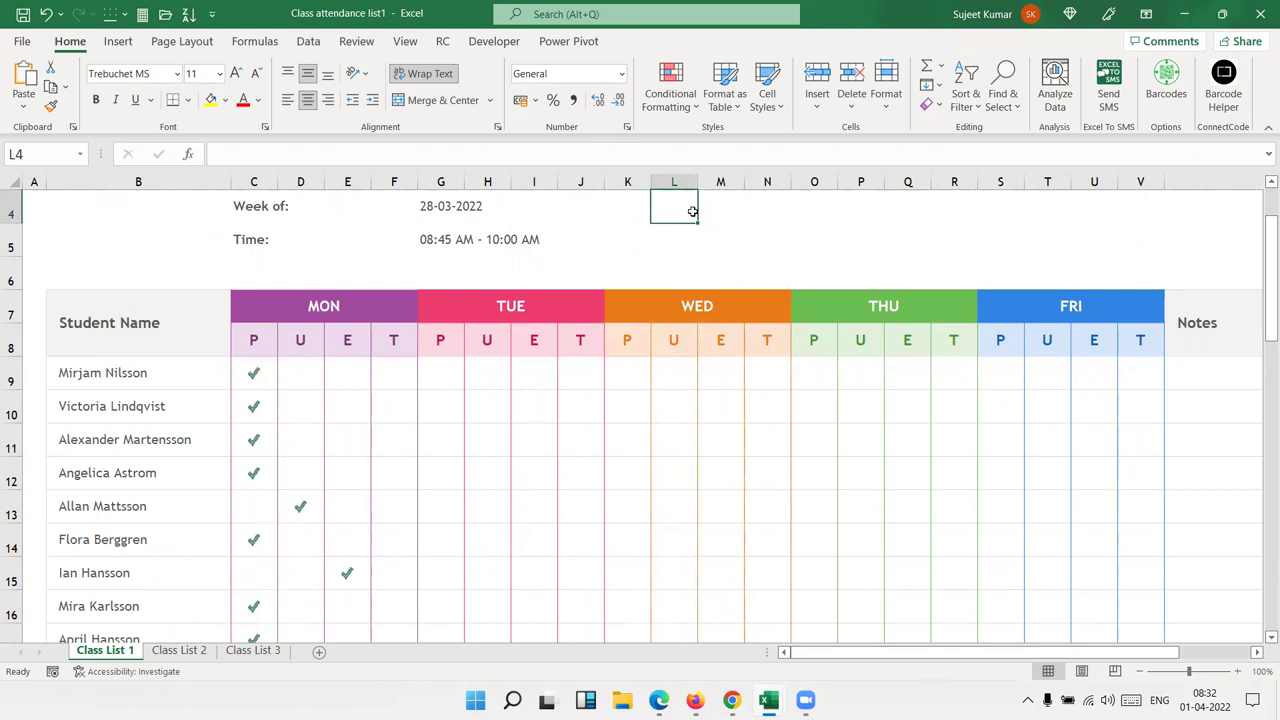
- Check the sheet's print preview, then select attendance cell blocks and return to cell L5
click(20, 42)
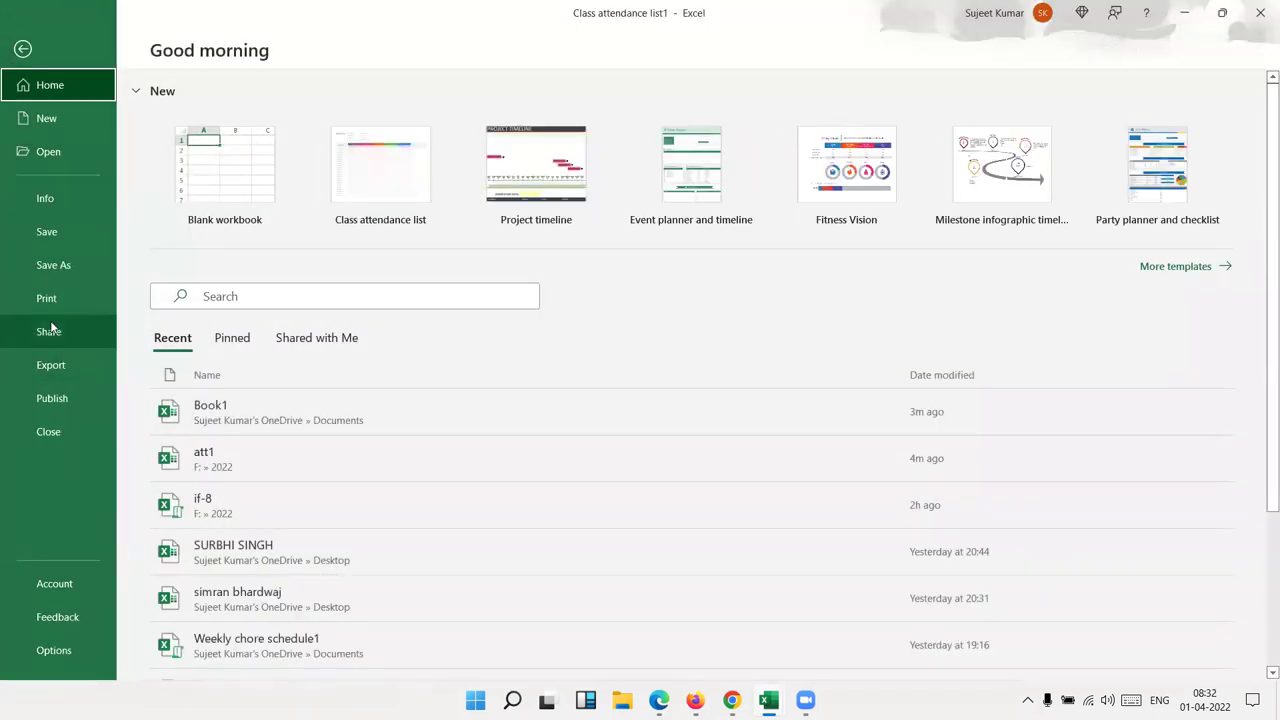
click(53, 304)
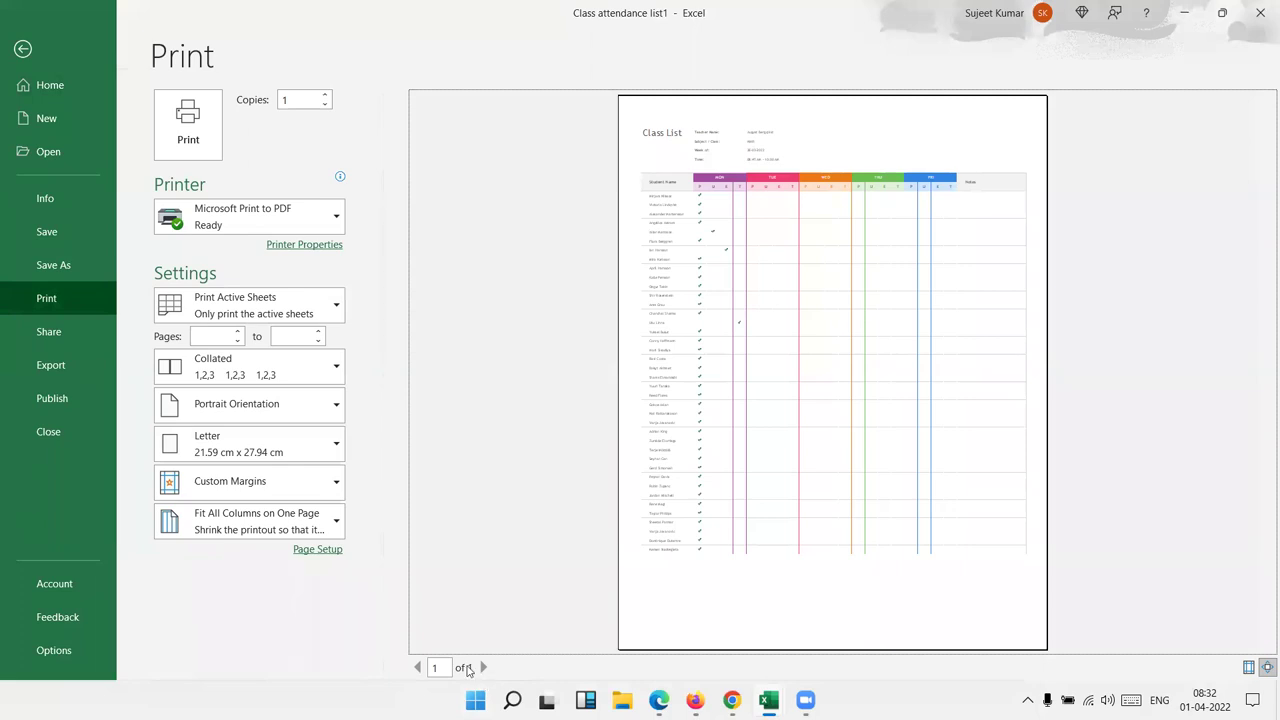
key(Escape)
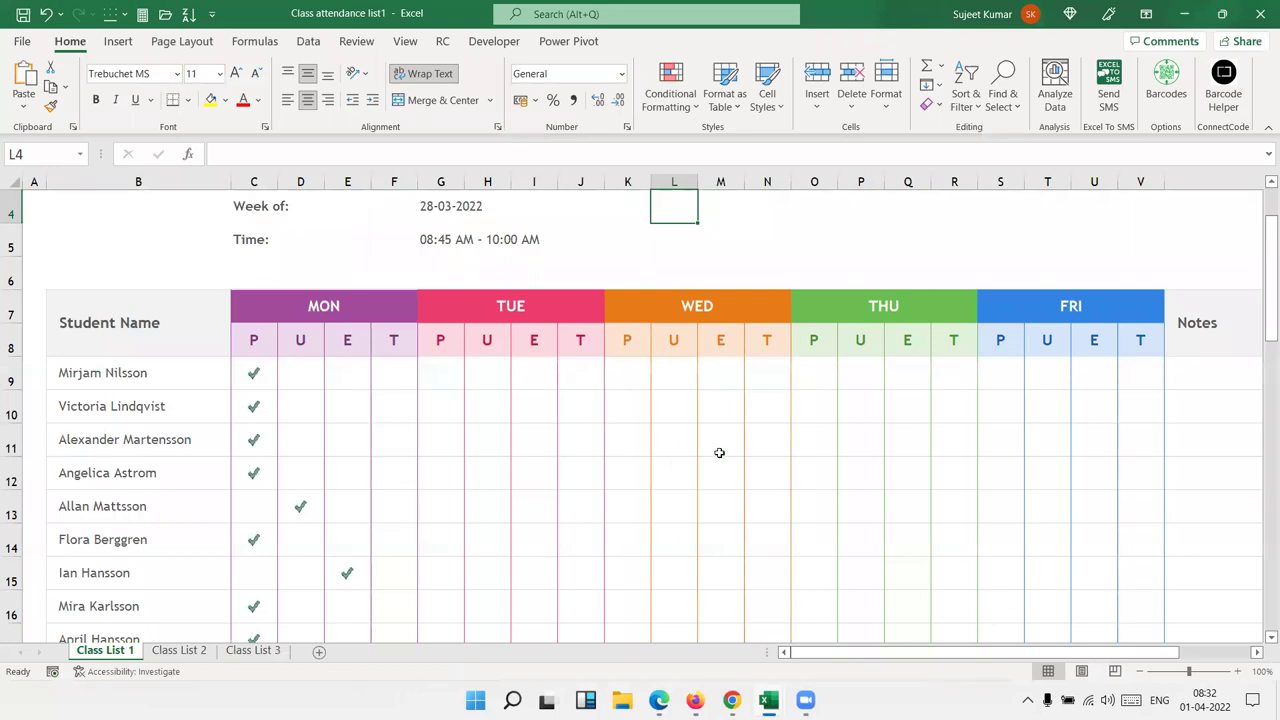
drag(627, 340, 674, 440)
drag(860, 372, 1022, 487)
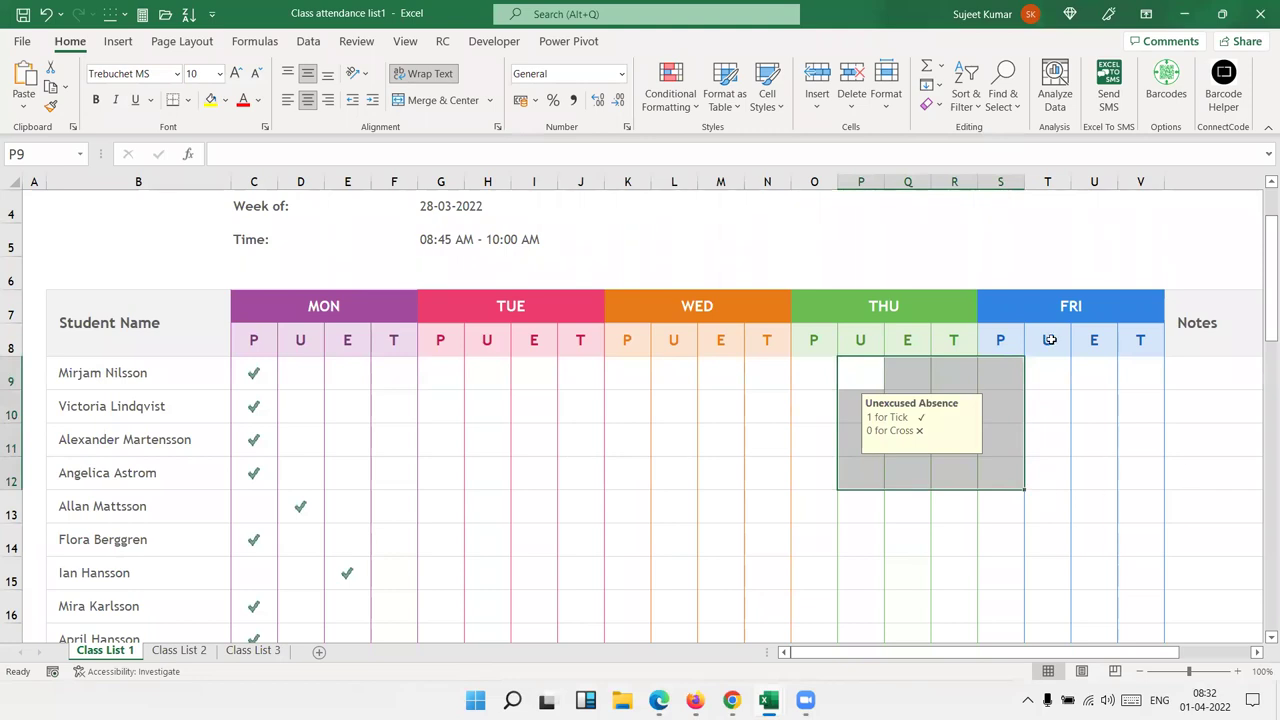
click(686, 233)
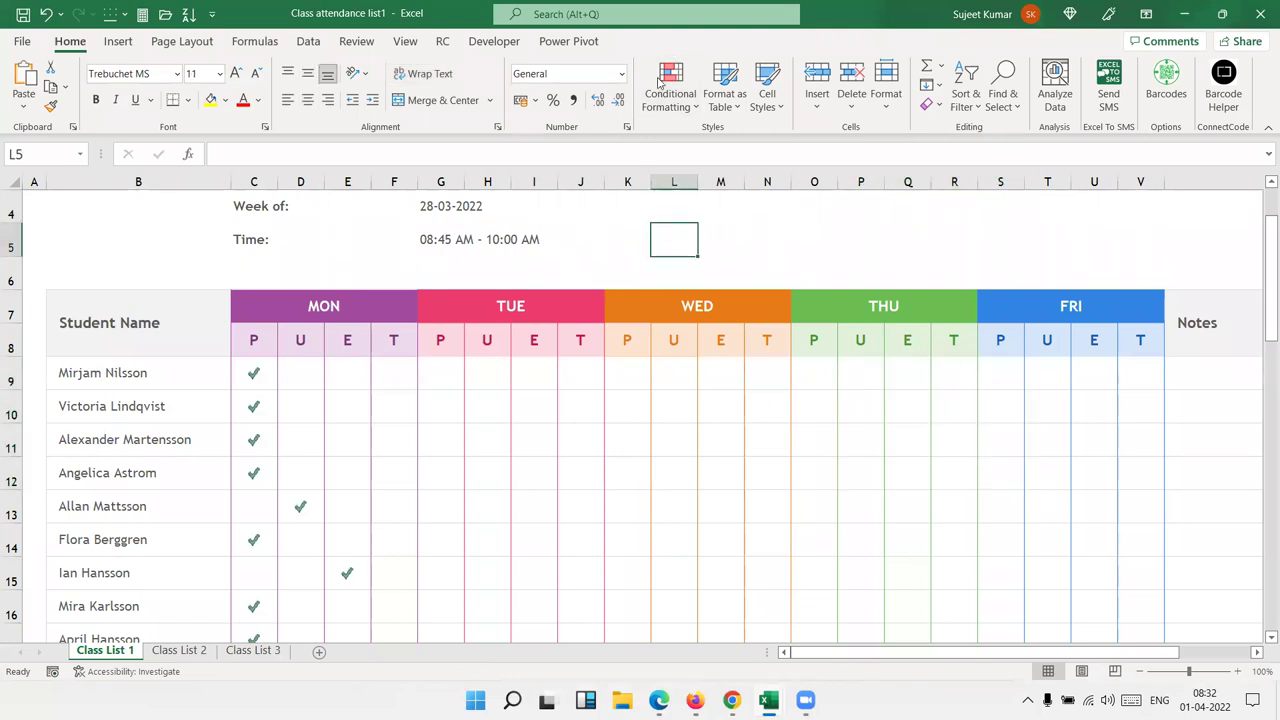
- From the Developer tab, open the Visual Basic editor and insert a new module
click(494, 41)
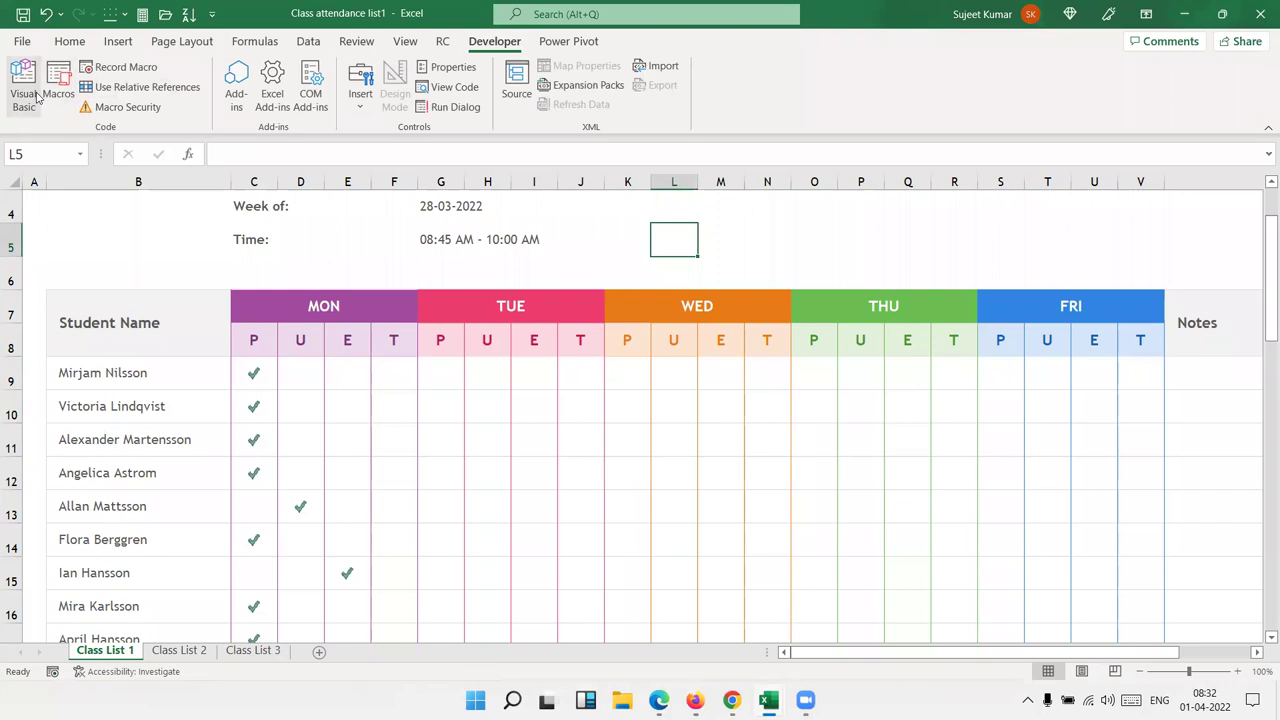
click(37, 96)
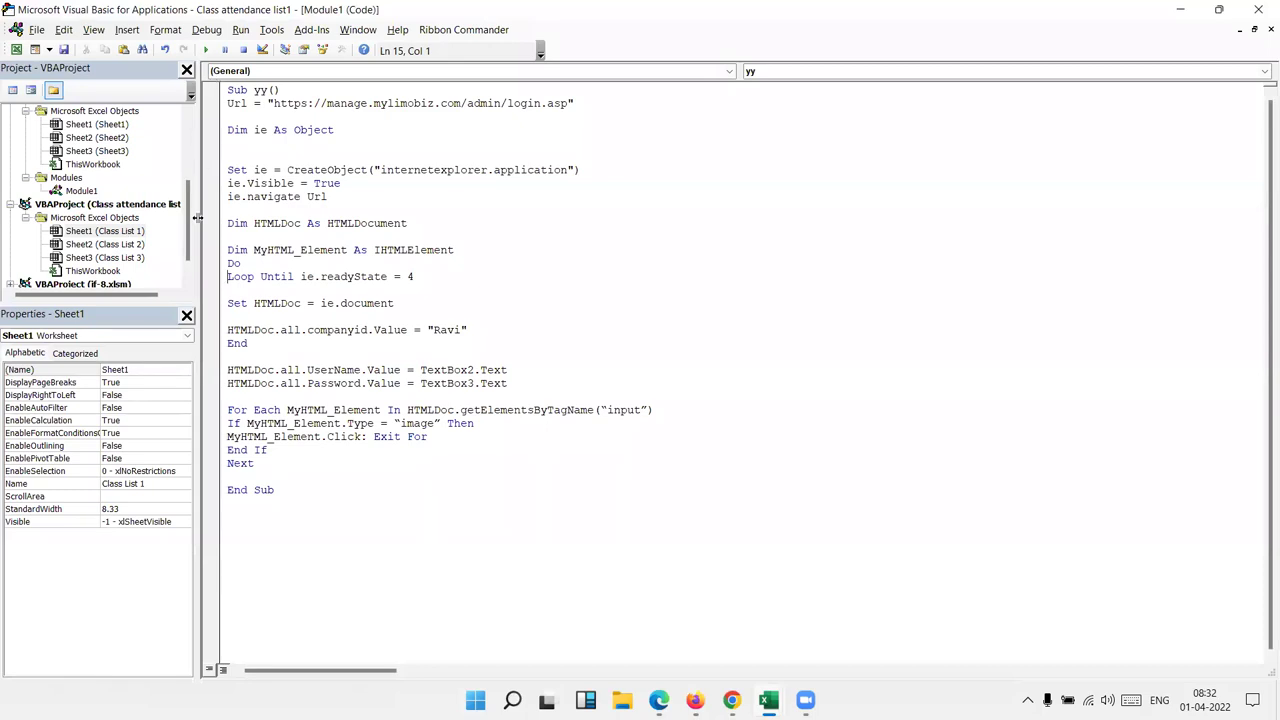
scroll(74, 276, down, 1)
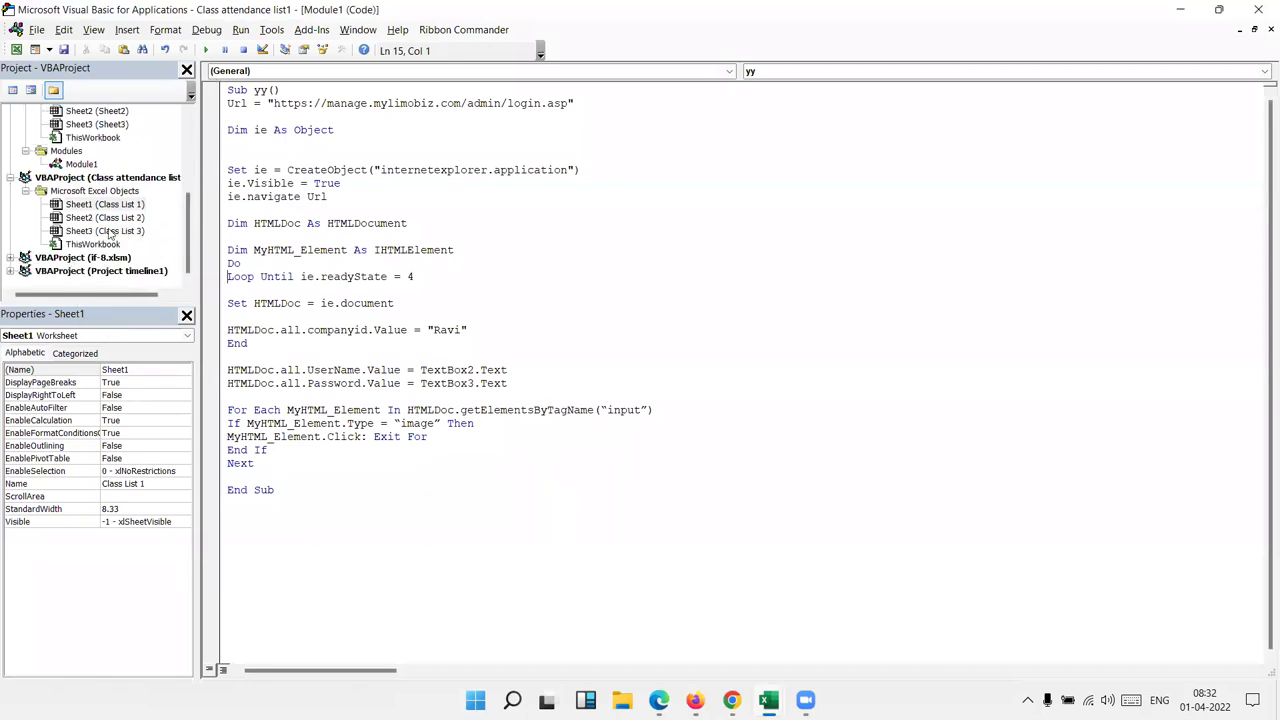
click(136, 30)
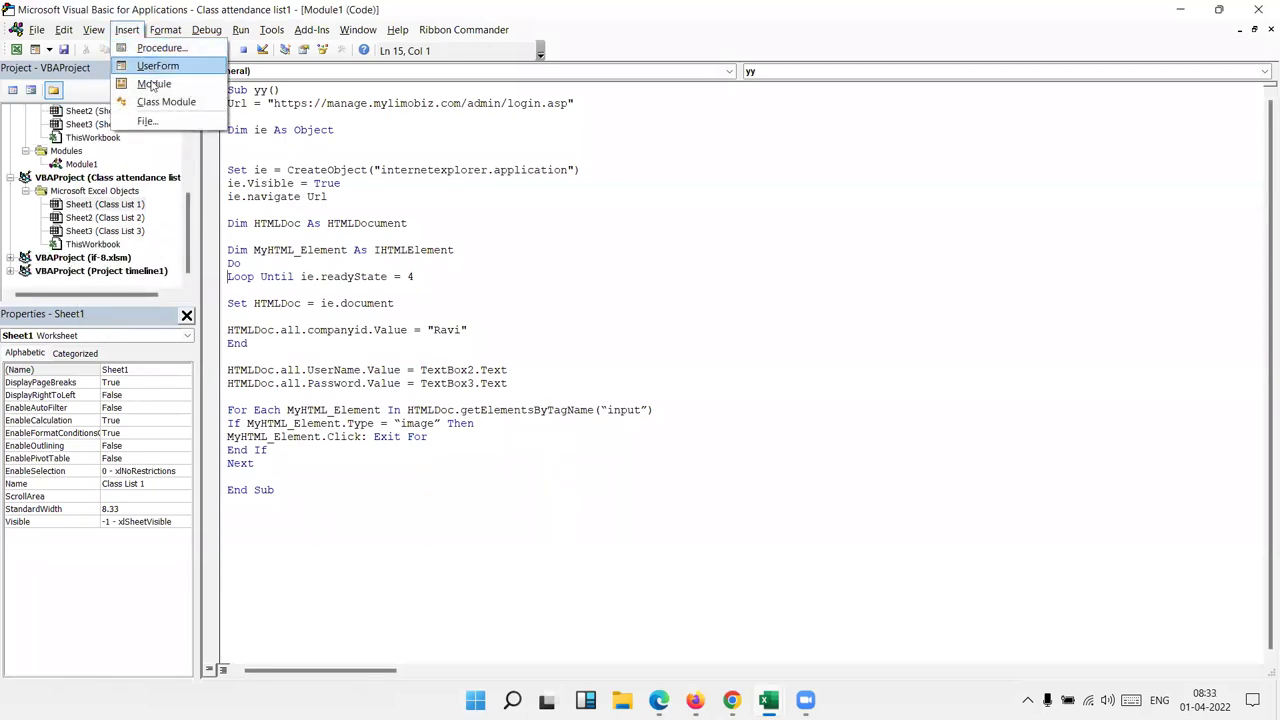
click(152, 86)
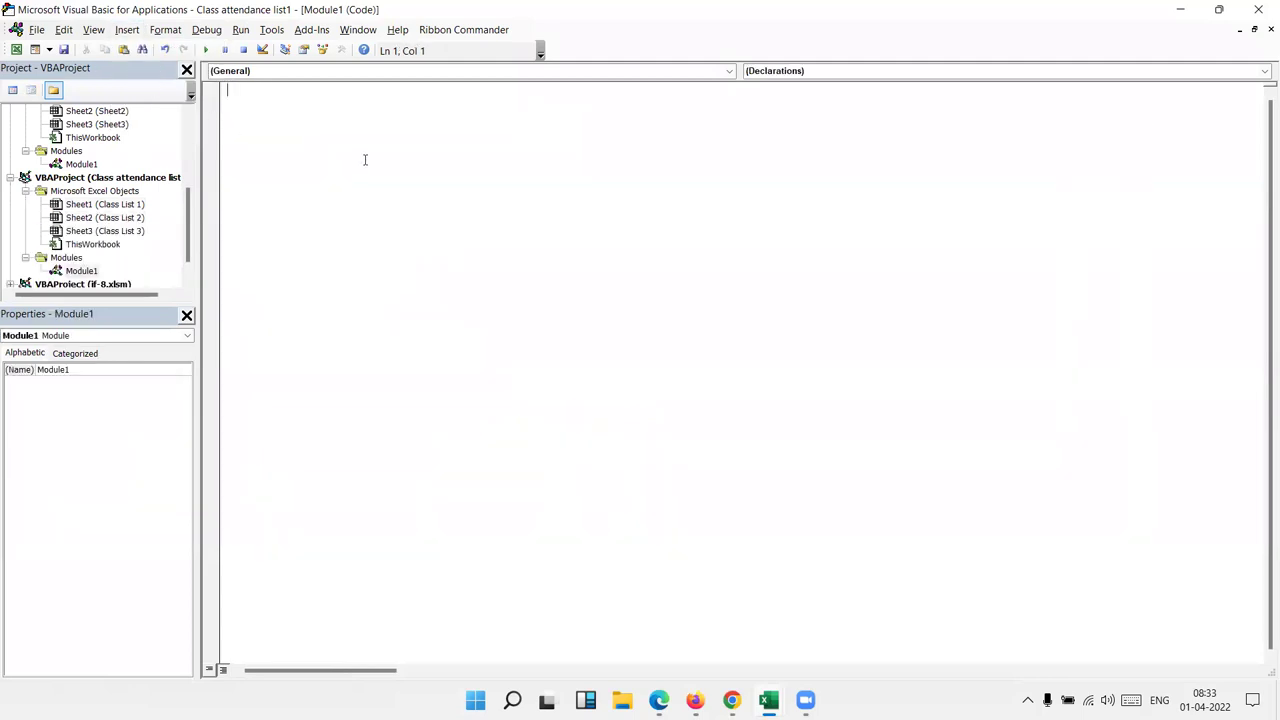
- Start a savePDF sub and declare ws as Worksheet
text(sub save)
text(PDF())
key(Return)
key(Return)
key(Return)
key(Return)
key(Return)
key(Return)
key(Up)
key(Up)
key(Up)
key(Up)
text(dim )
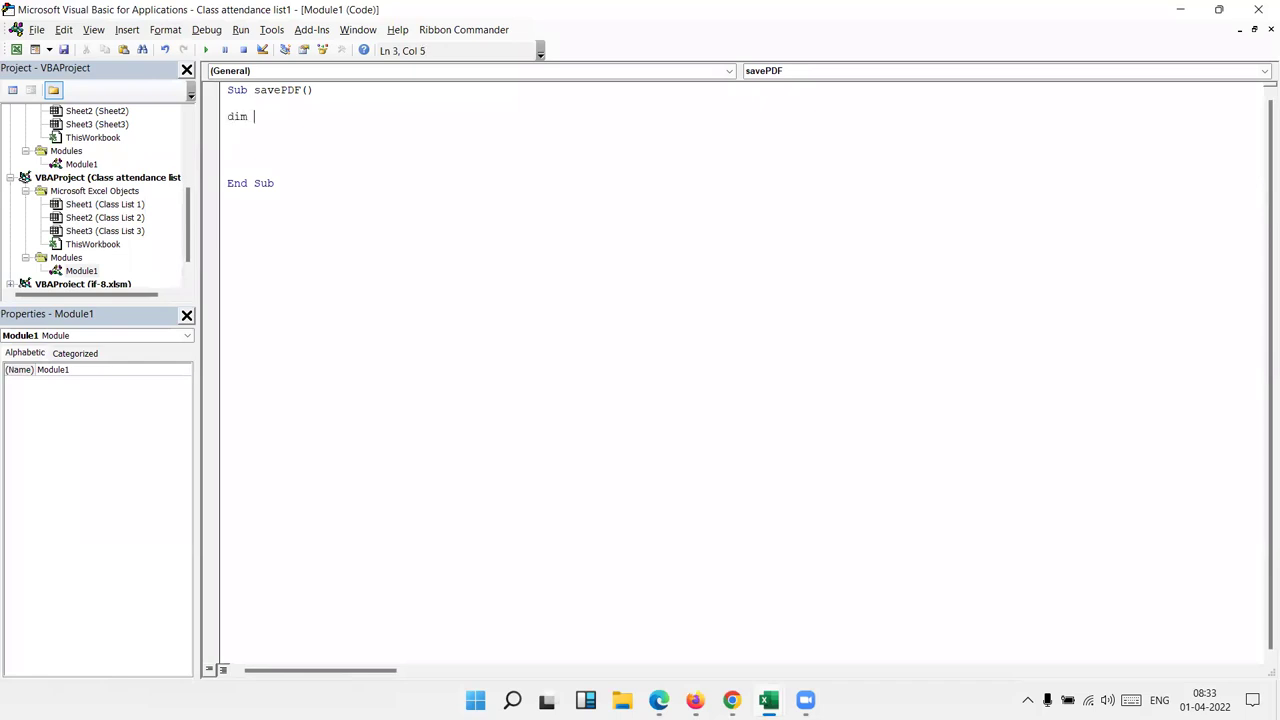
text(ws as wor)
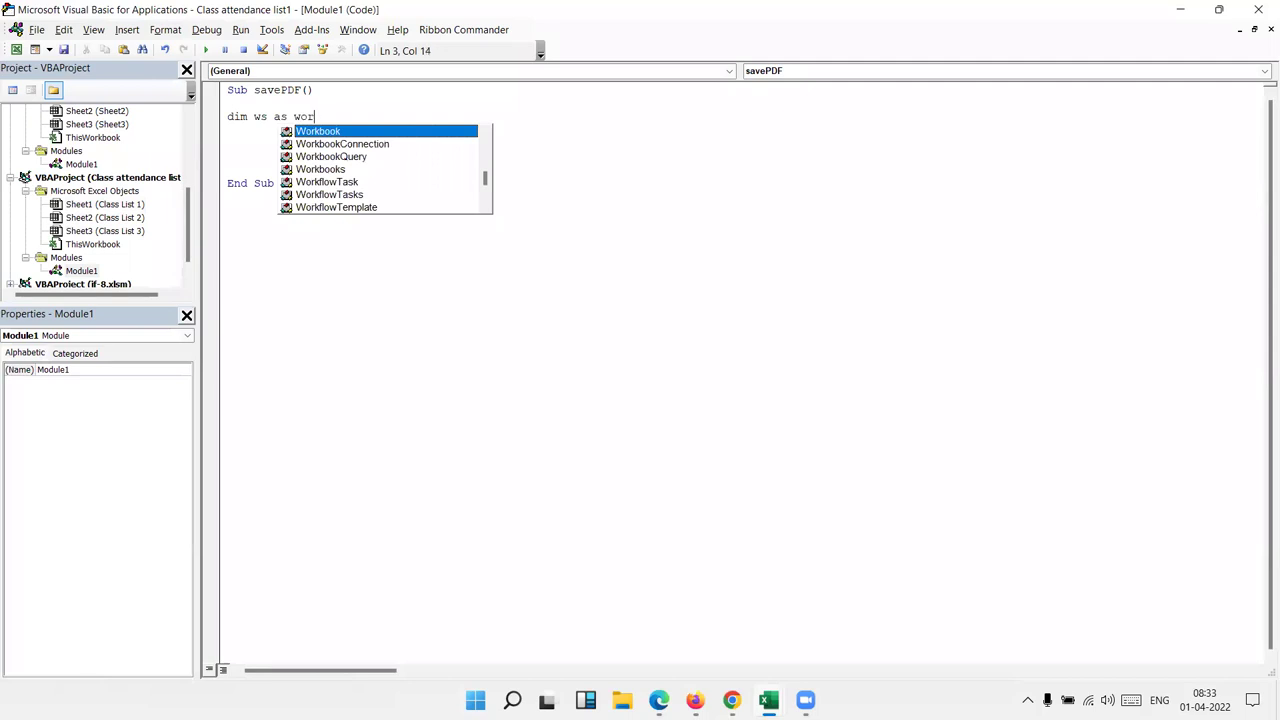
text(ks)
key(Tab)
key(Return)
key(Return)
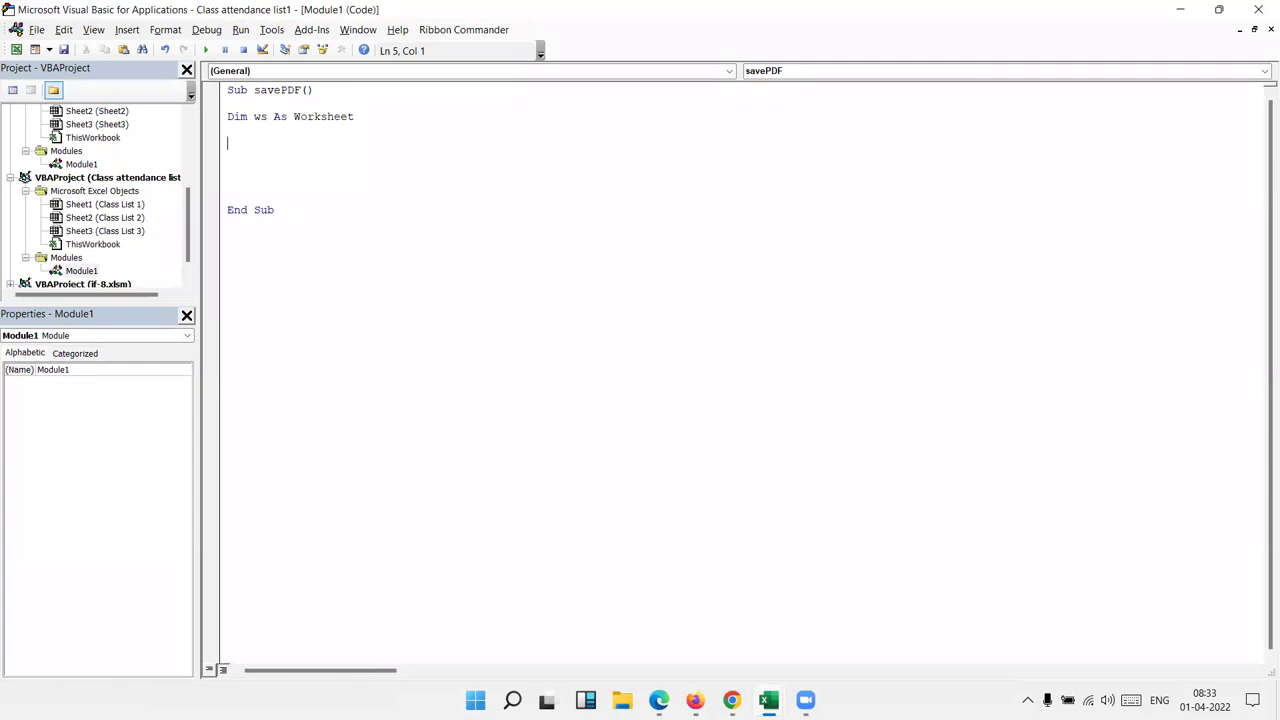
- Add the line Set ws = ActiveSheet, fixing the typo
text(set )
text(ws =)
text(=active)
text(shees)
key(BackSpace)
text(ts)
key(Return)
key(Return)
- Begin ws.ExportAsFixedFormat with xlTypePDF as the export type, followed by a comma
text(we)
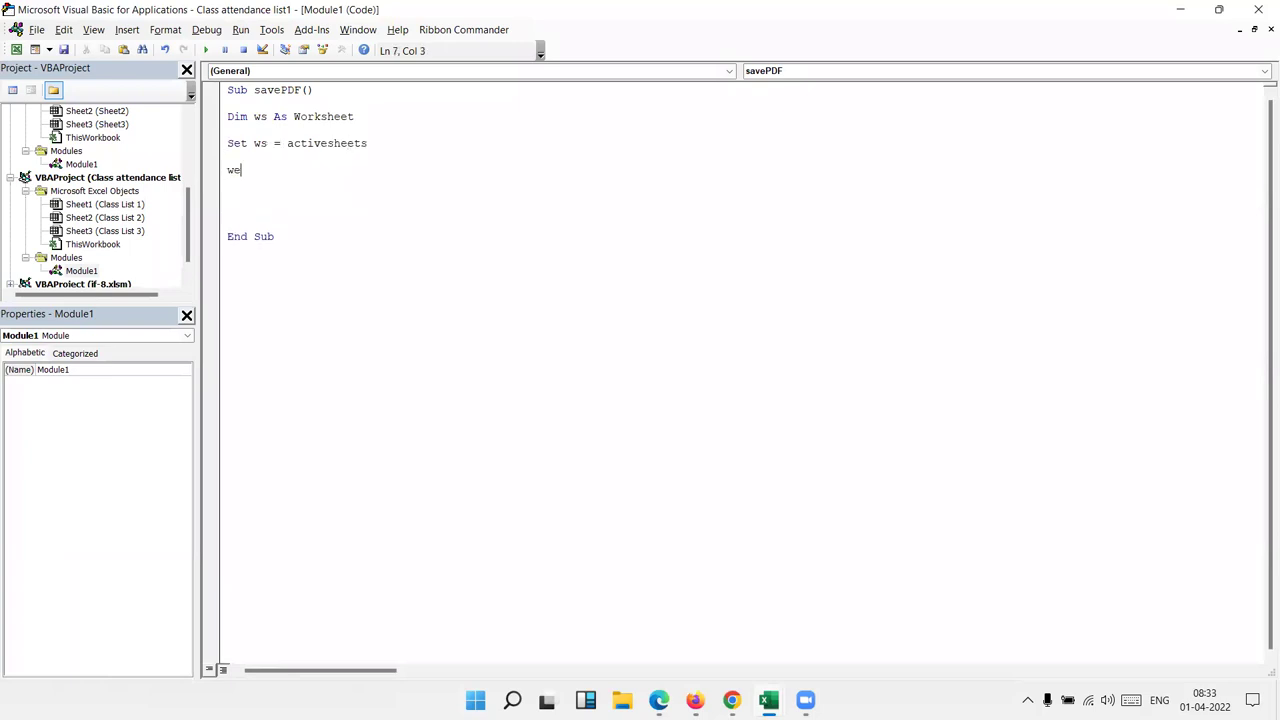
text(.)
key(BackSpace)
key(BackSpace)
text(s.)
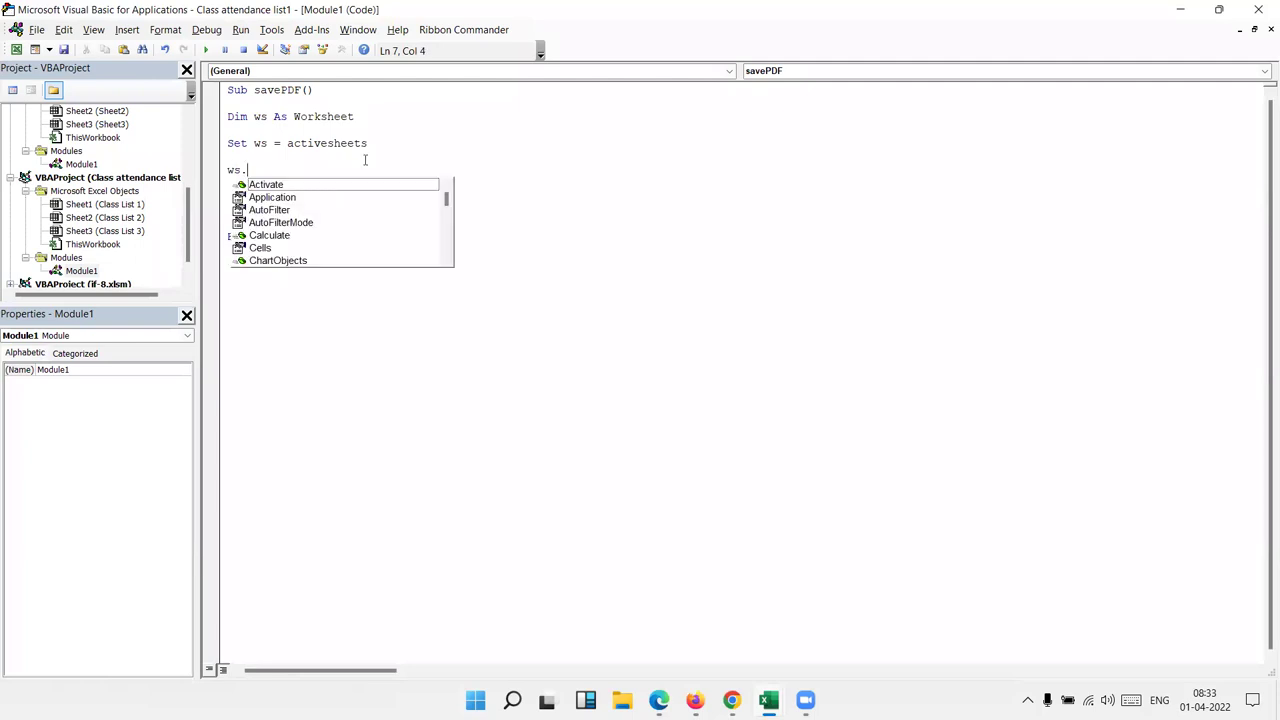
text(ex)
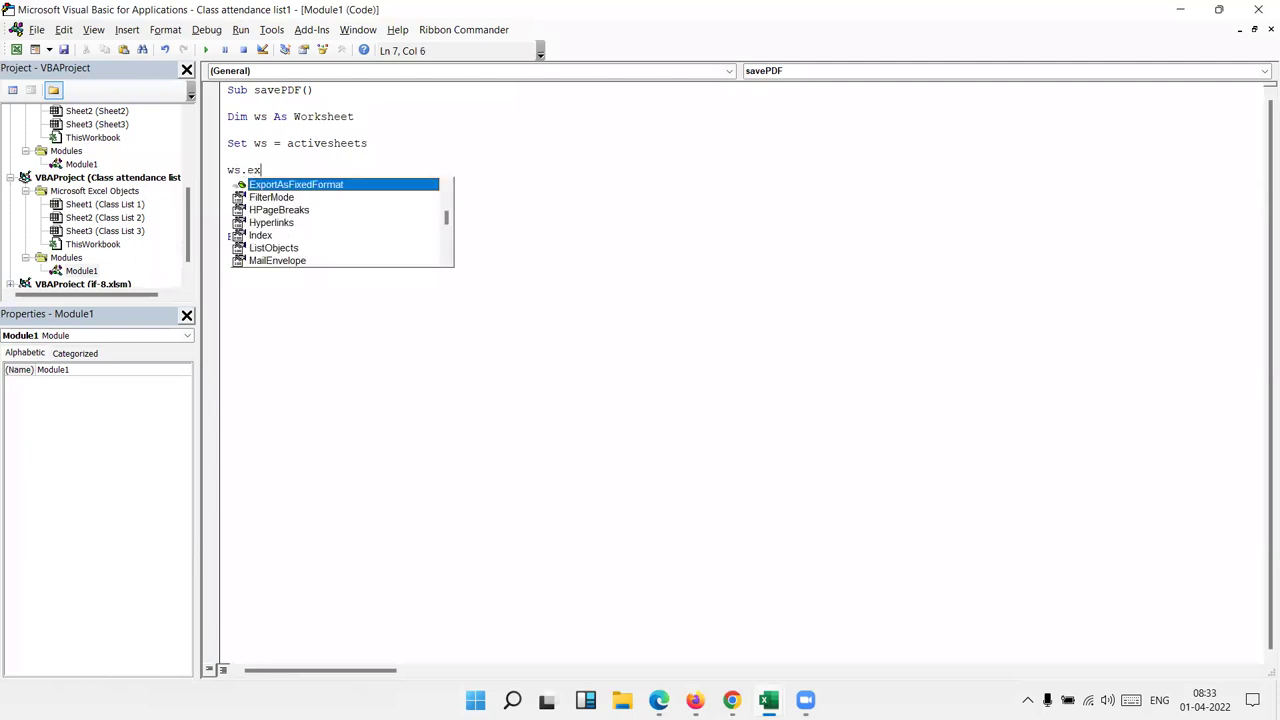
key(Tab)
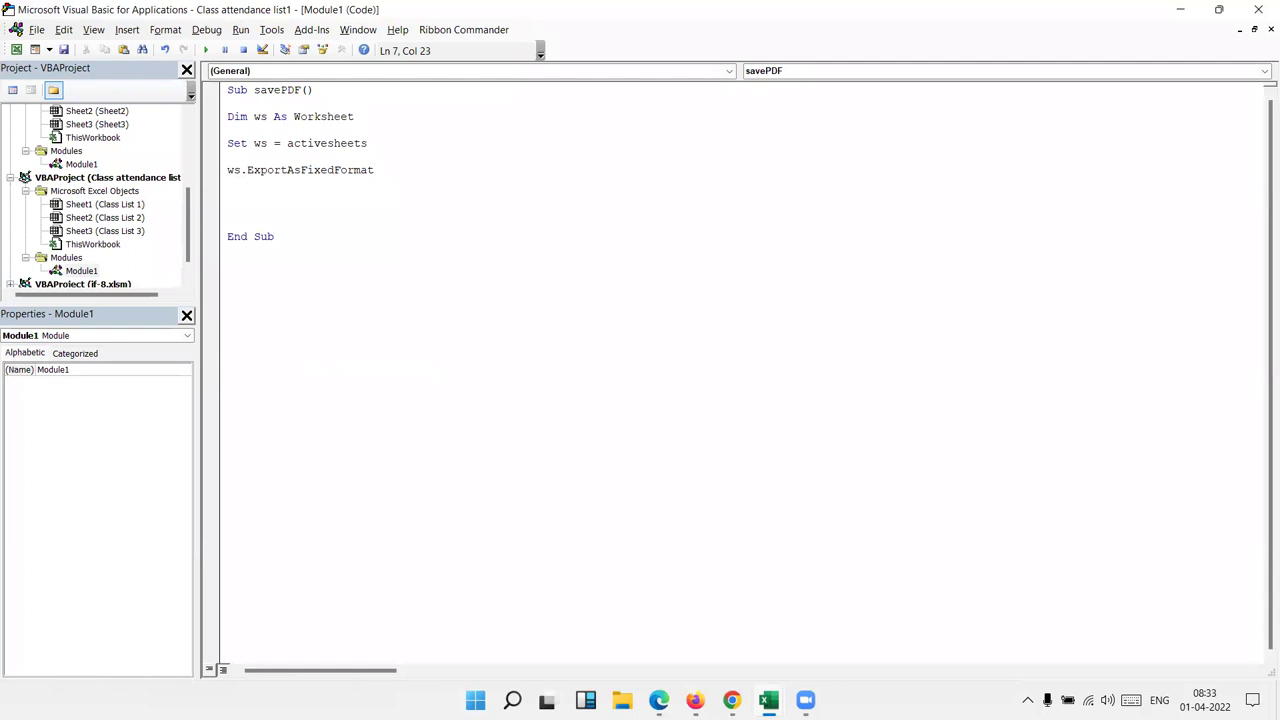
text(()
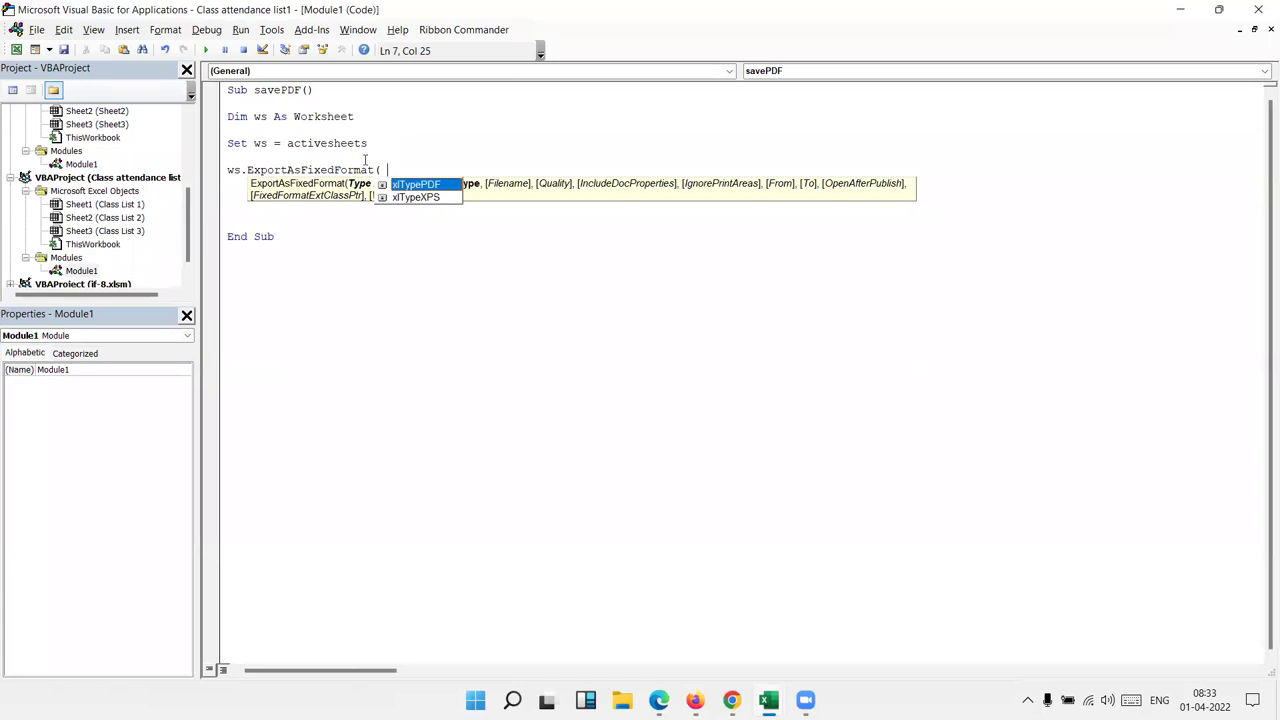
key(Tab)
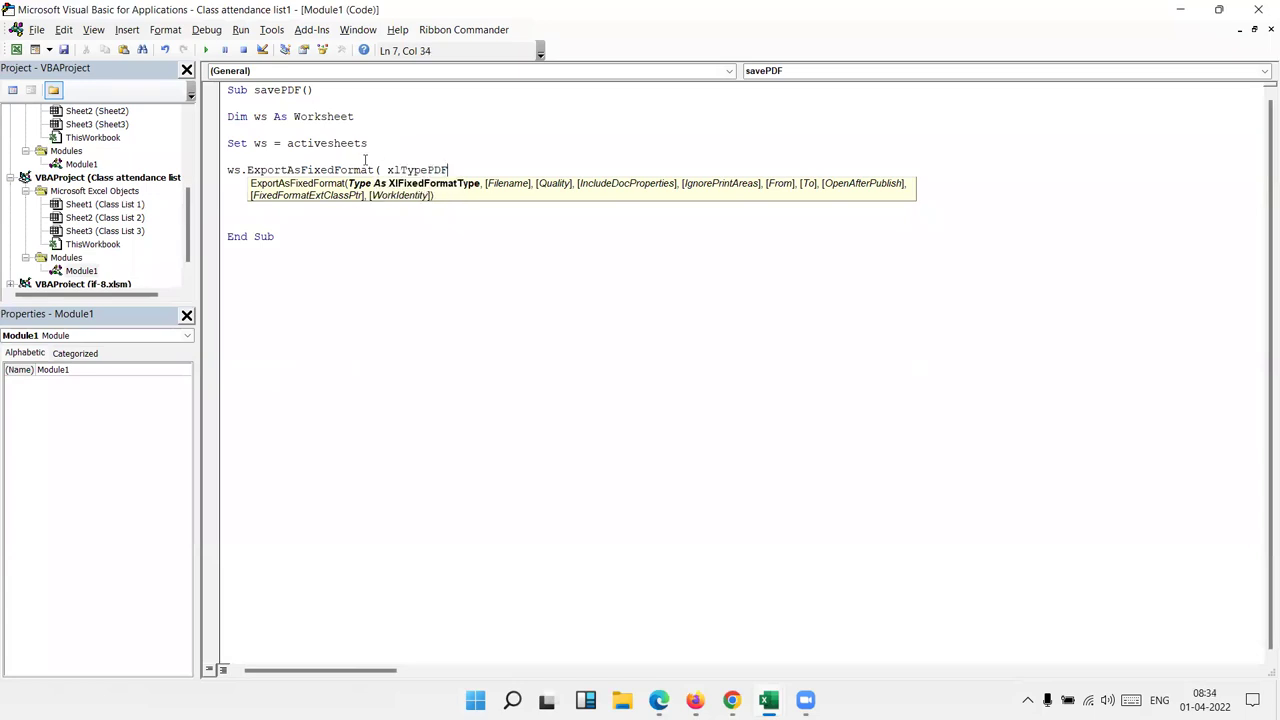
text(,)
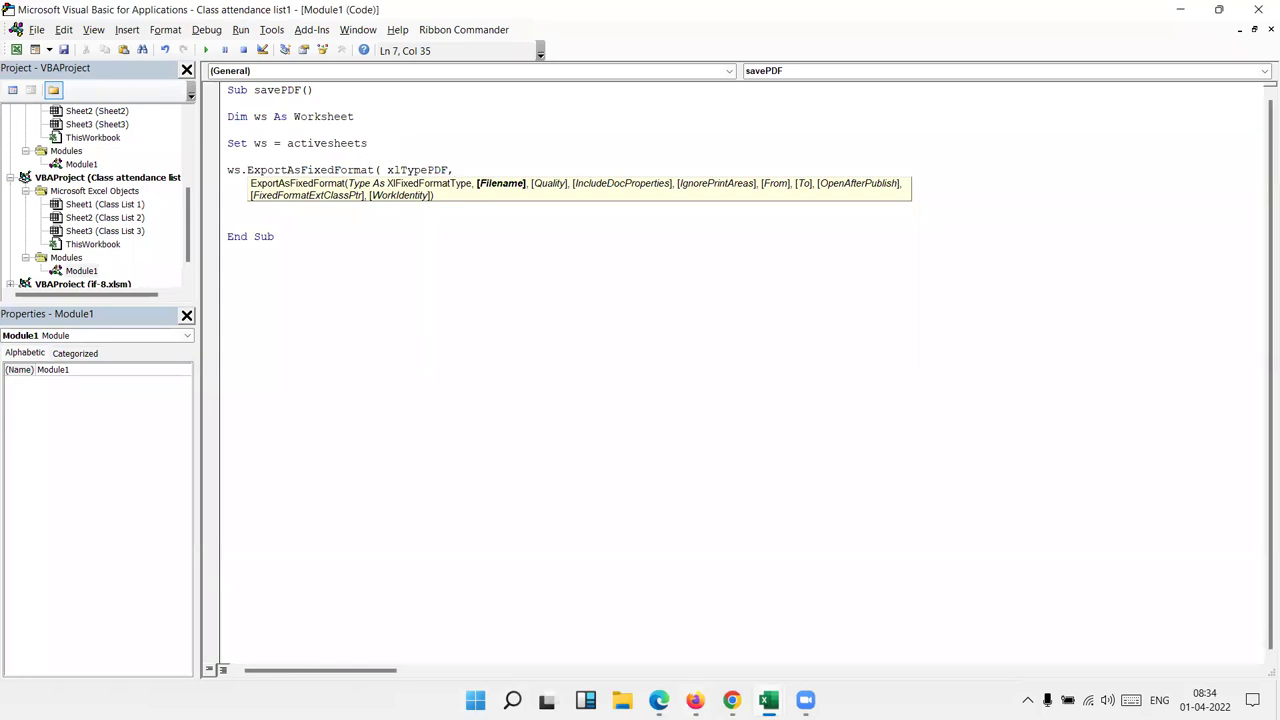
- Browse to F:\Data in File Explorer, copy its path and return to the VBA editor
key(super+e)
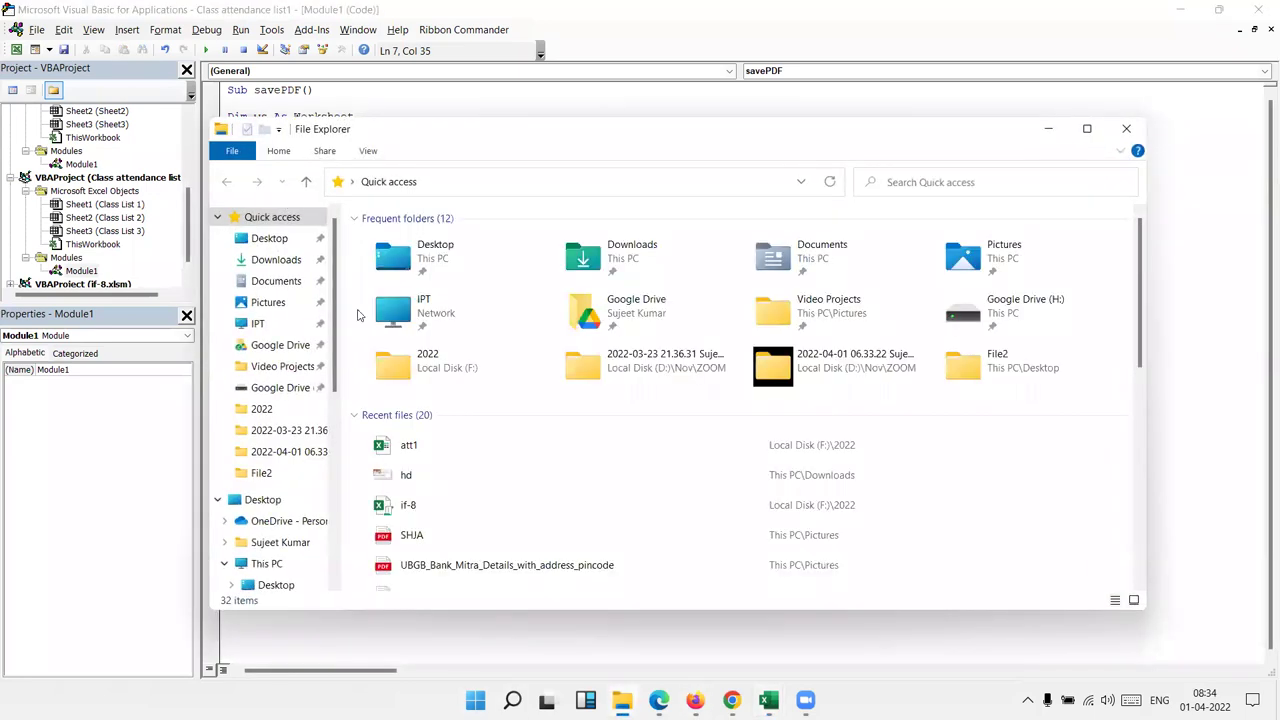
scroll(270, 540, down, 2)
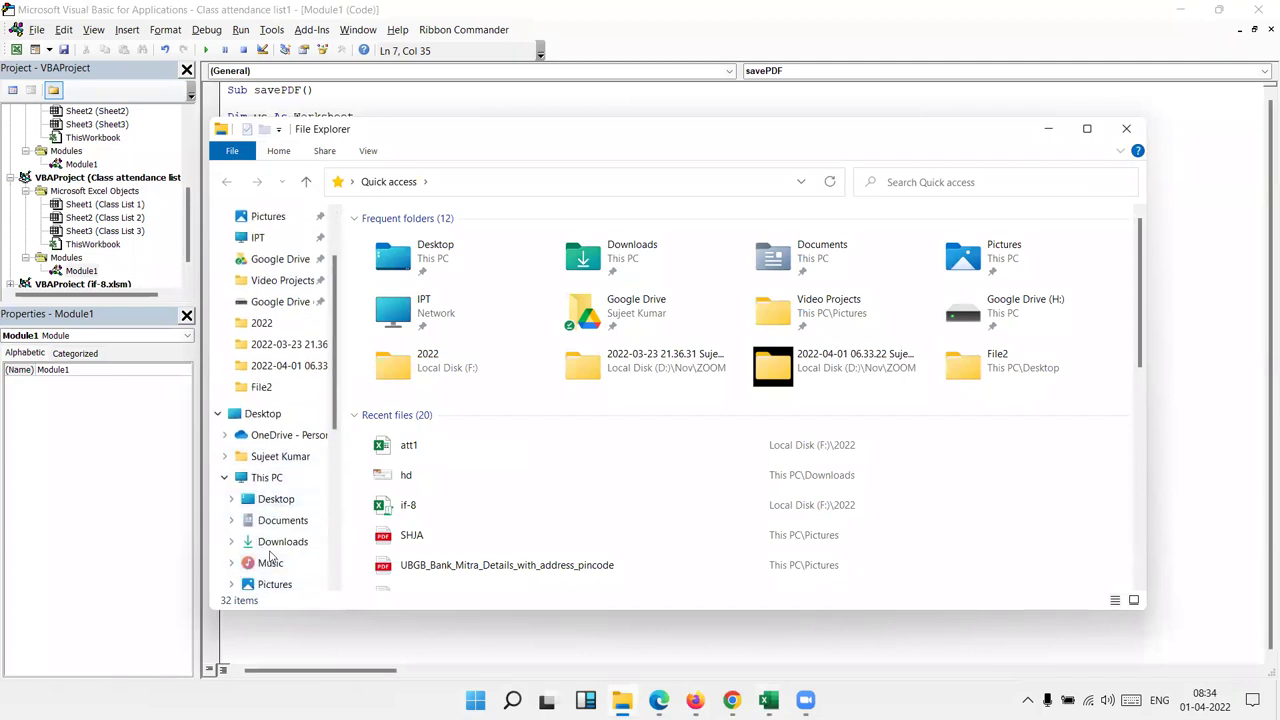
scroll(270, 560, down, 2)
scroll(268, 563, down, 1)
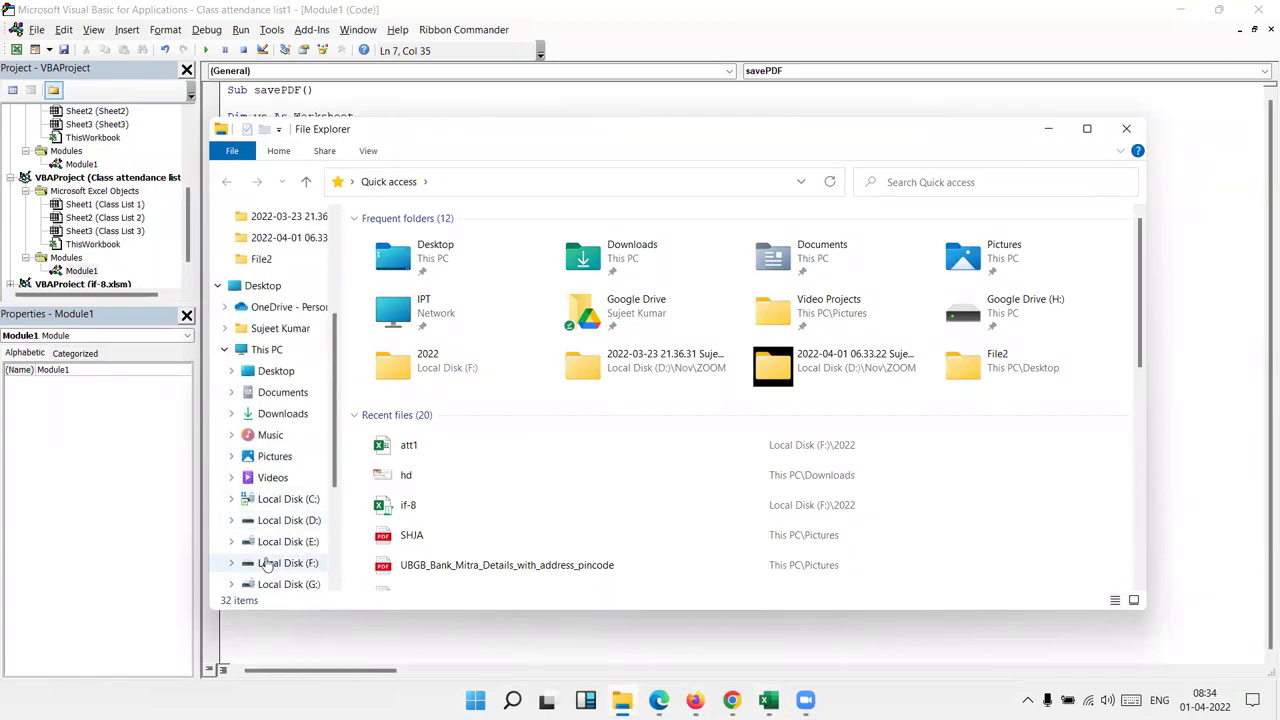
click(268, 563)
double_click(438, 271)
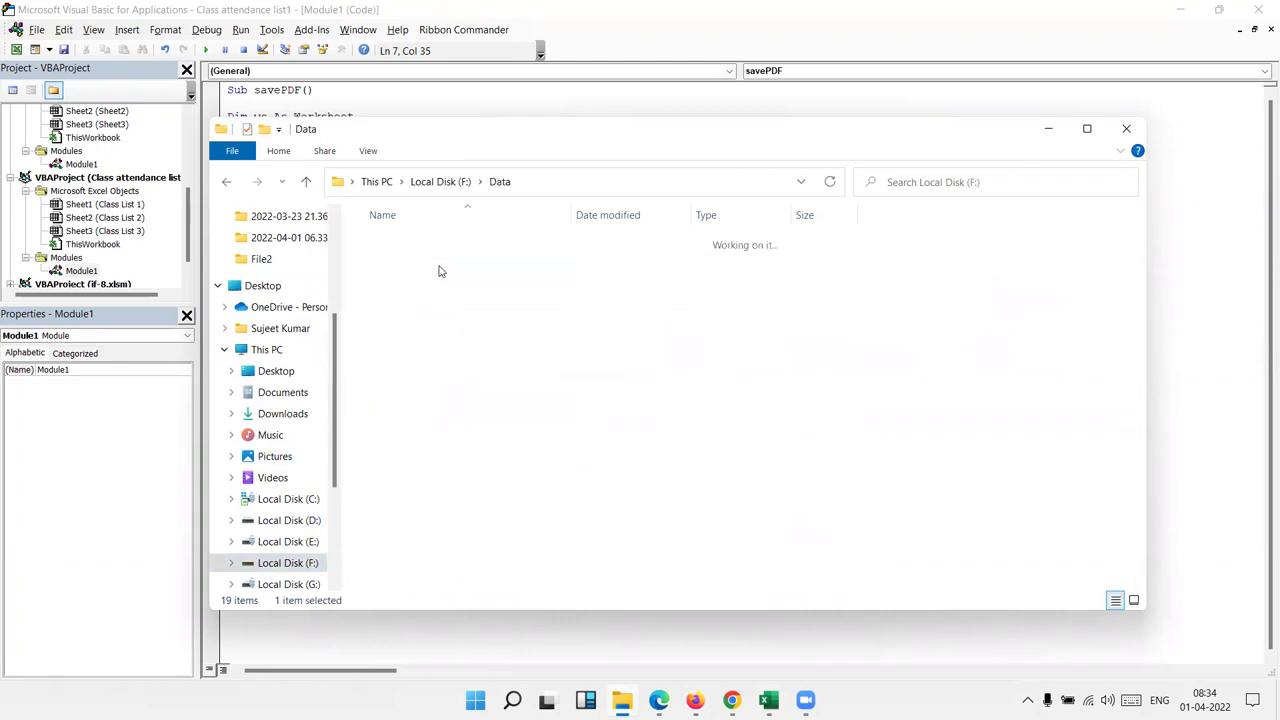
click(593, 182)
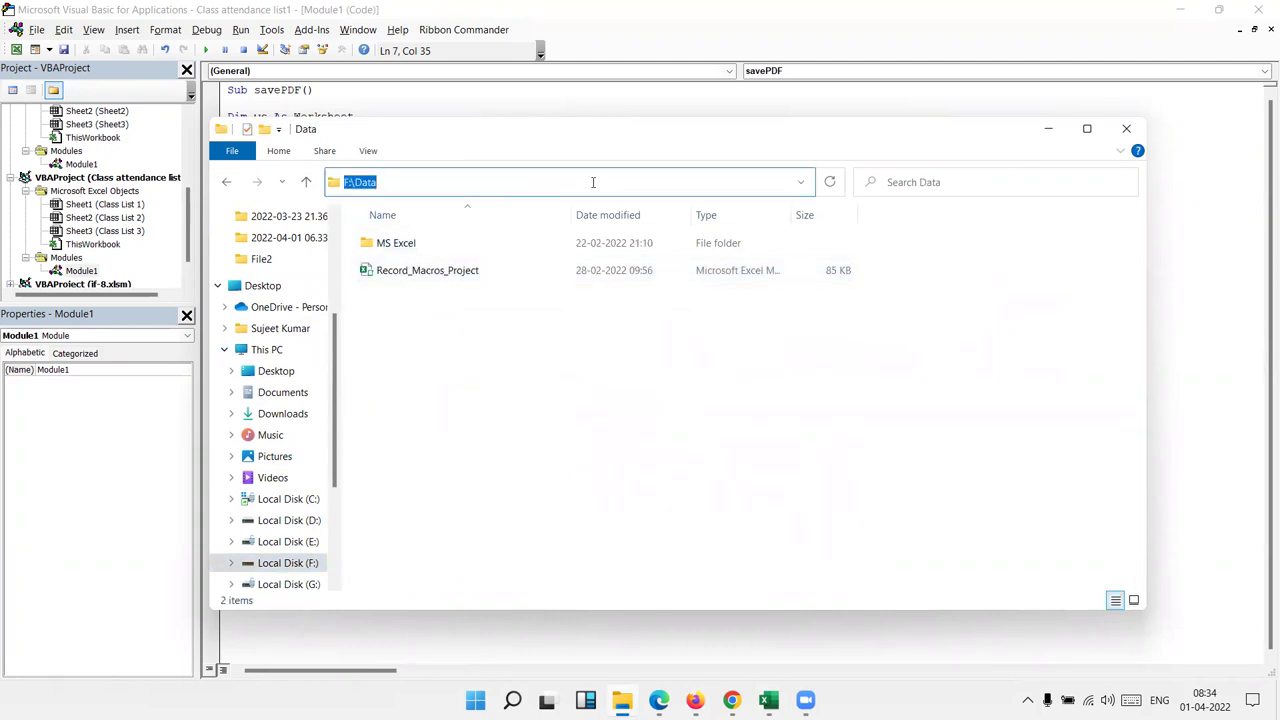
click(627, 303)
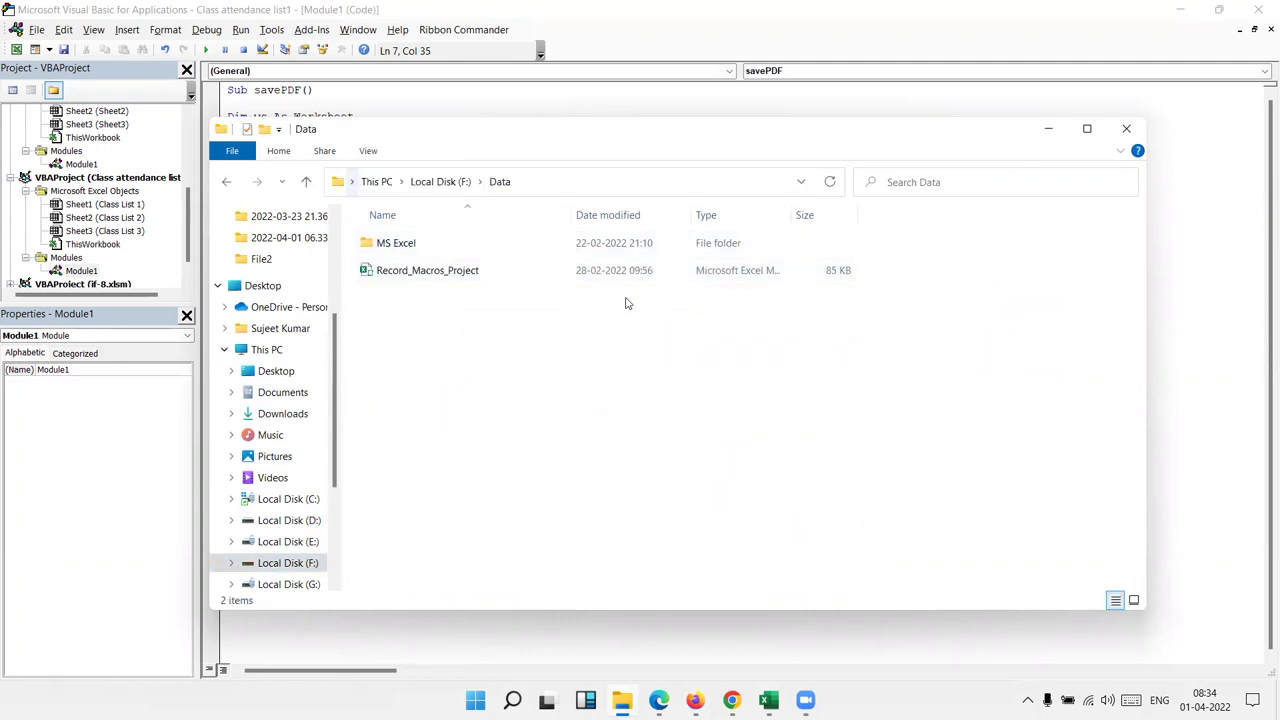
key(alt+Tab)
- Enter the file name "F:\Data\" & formate("DD-MMM-YY") & ".PDF" in the export call
text(")
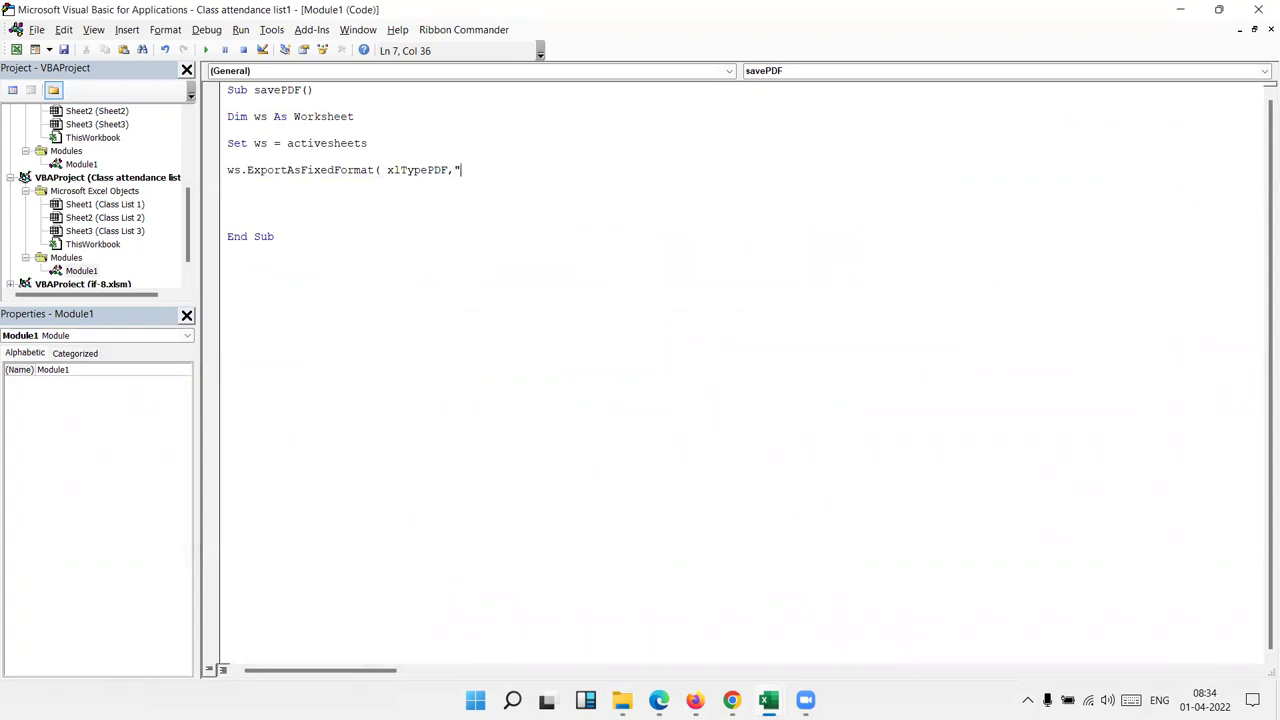
text(F:\Data)
text(\)
text(")
text( & formate)
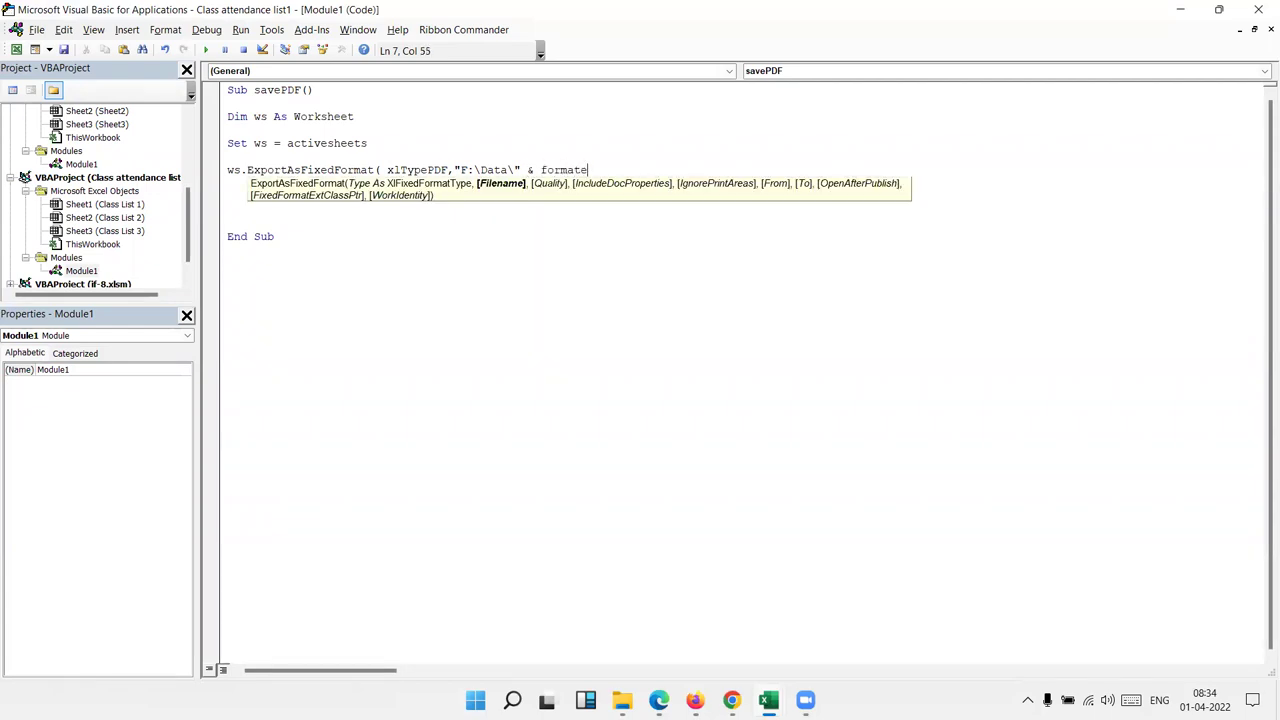
text(("DD-MMM-YY")
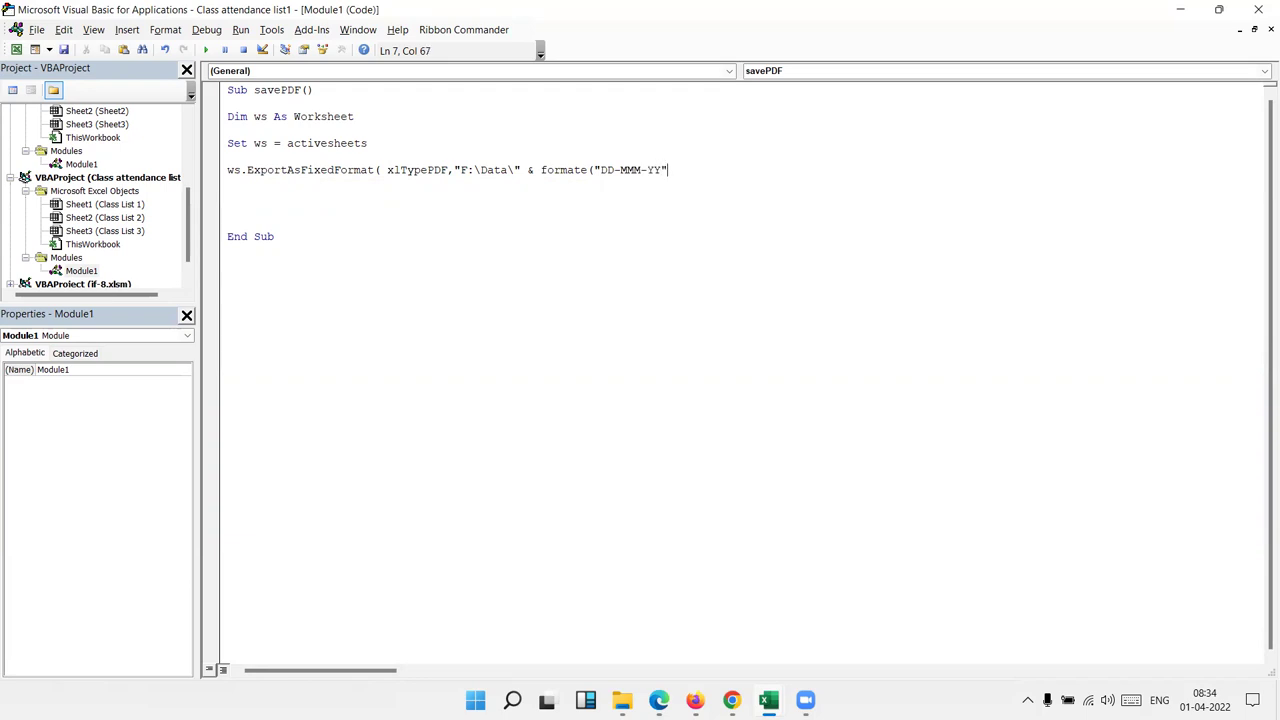
text()&.)
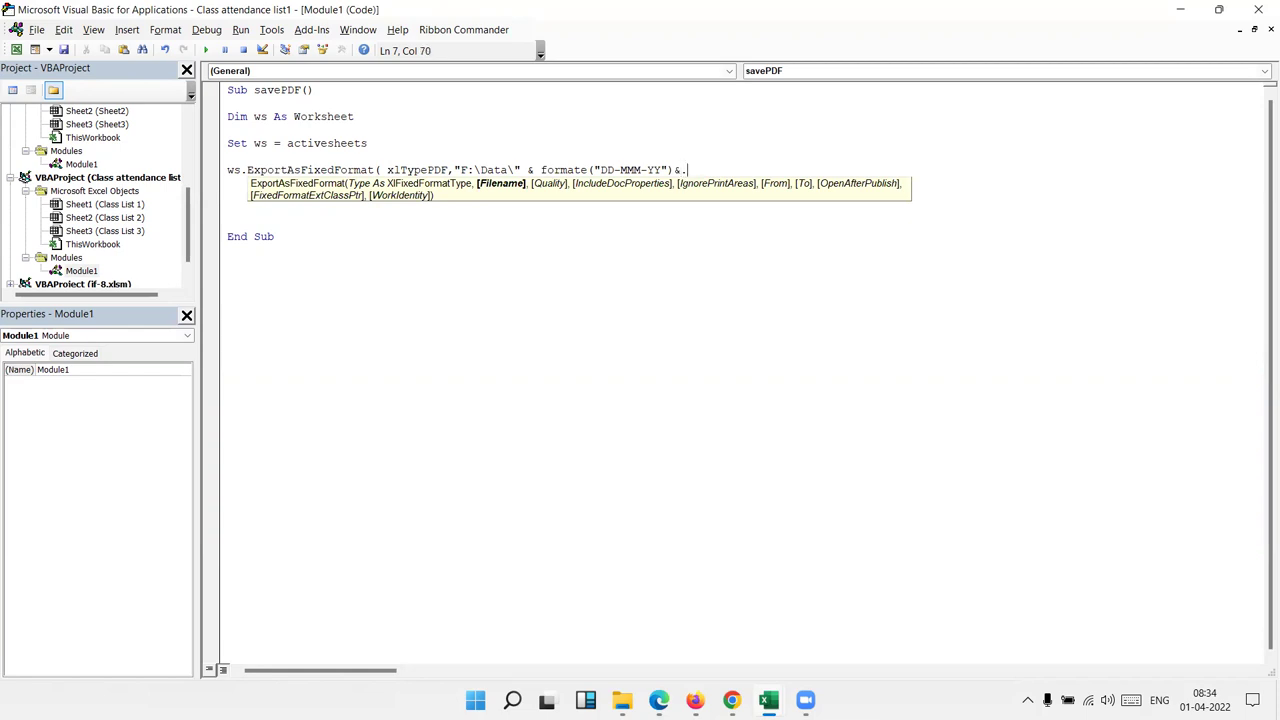
key(BackSpace)
text(".)
text(PDF")
- Clear the compile error by deleting the parenthesis before xlTypePDF
click(570, 263)
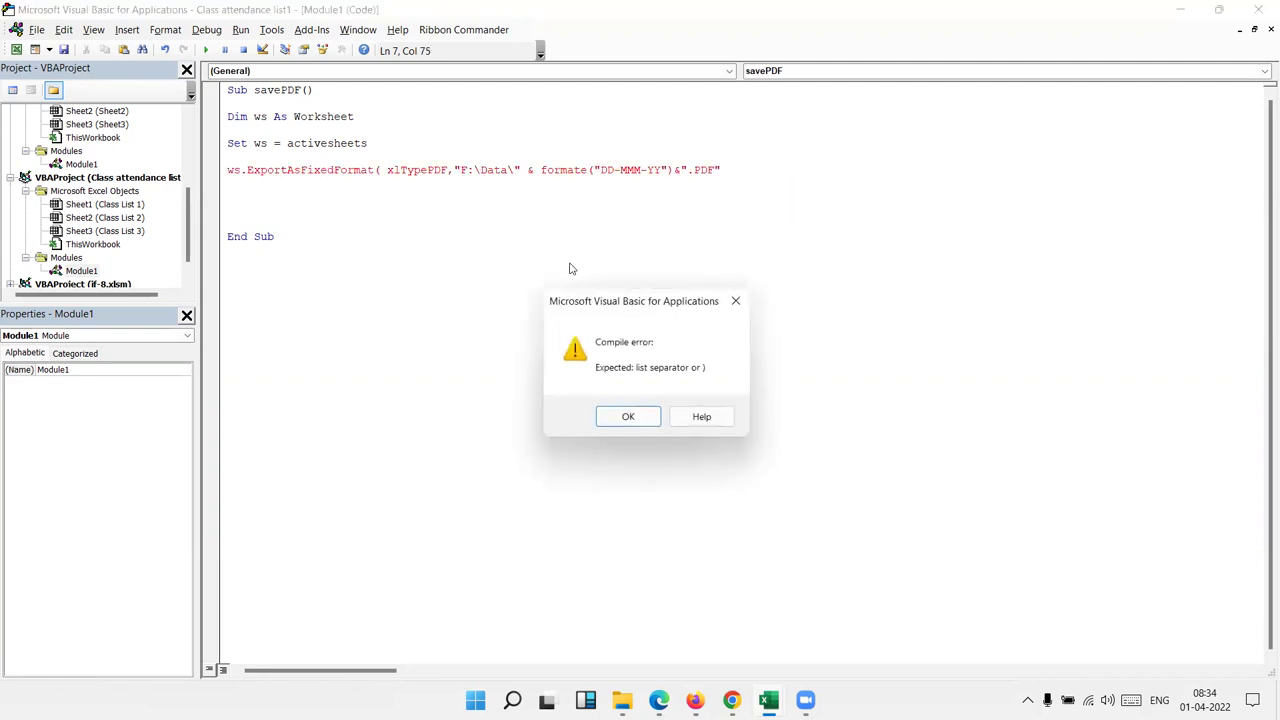
click(636, 418)
click(382, 171)
key(BackSpace)
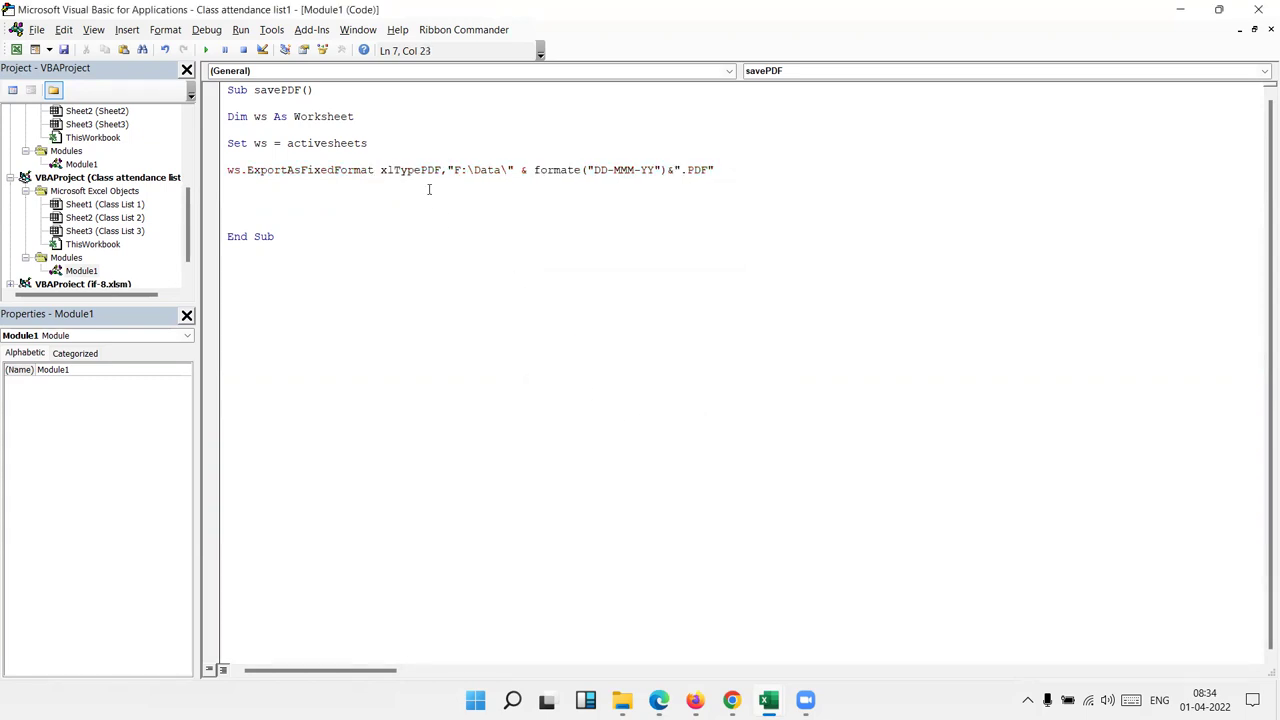
click(430, 189)
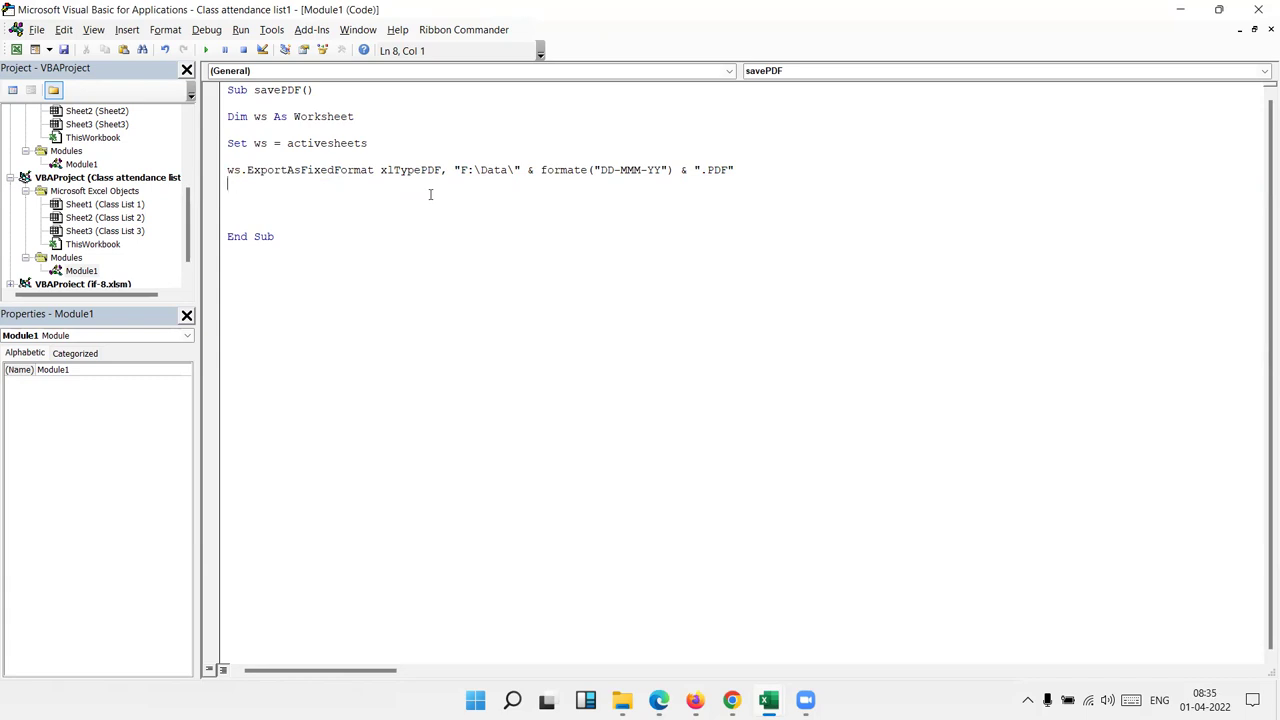
key(alt+Tab)
key(alt+Tab)
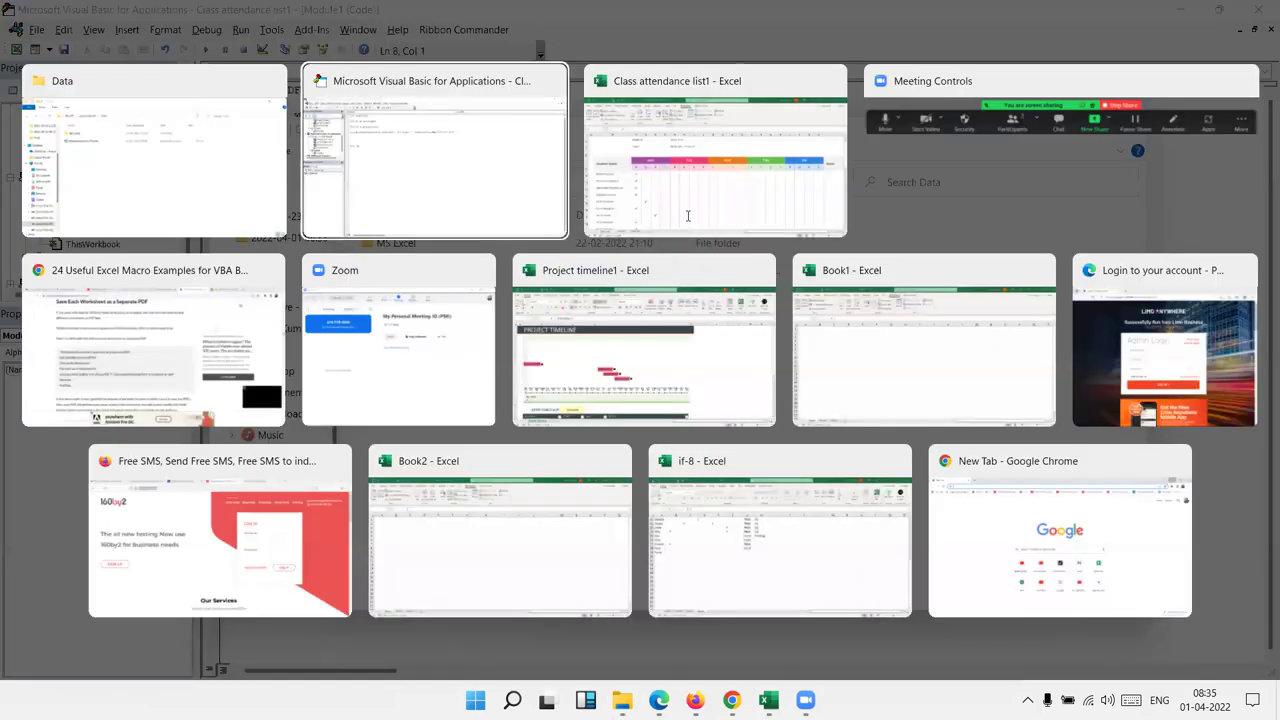
- Draw a Form Control button over cells N4 to N5 and assign it the savePDF macro
click(688, 215)
click(350, 113)
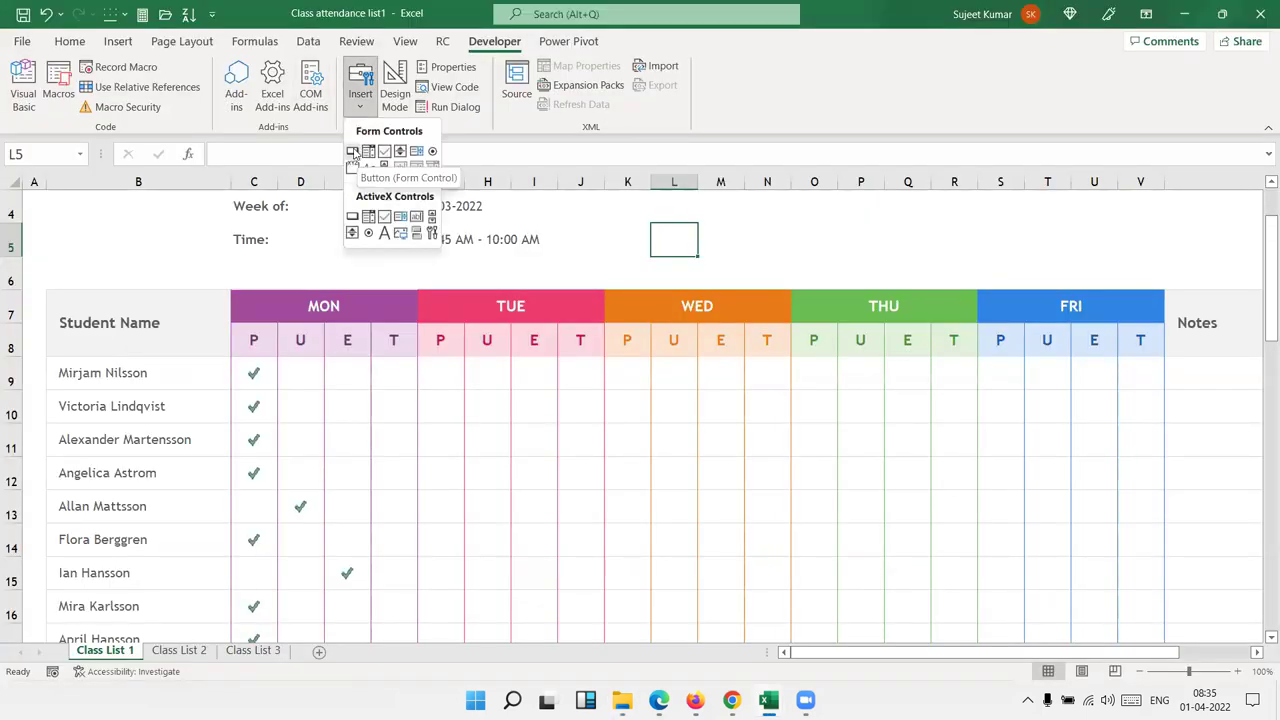
click(353, 153)
drag(745, 212, 846, 251)
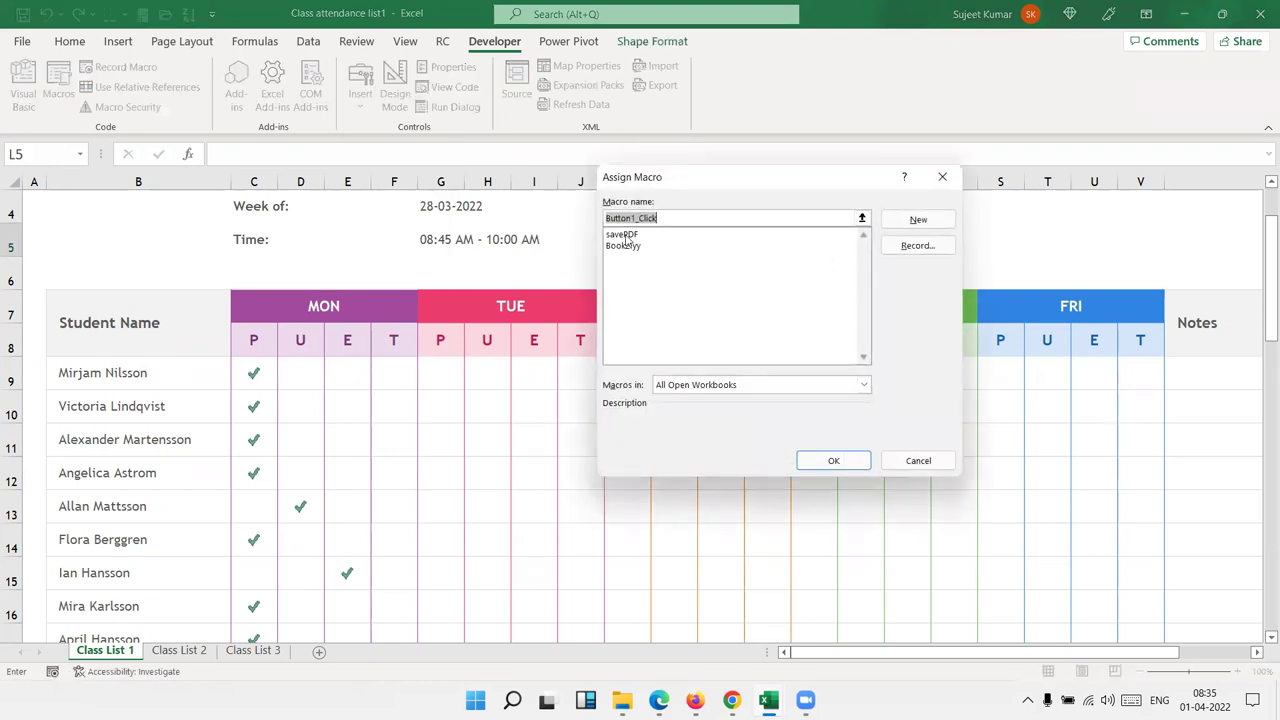
click(627, 235)
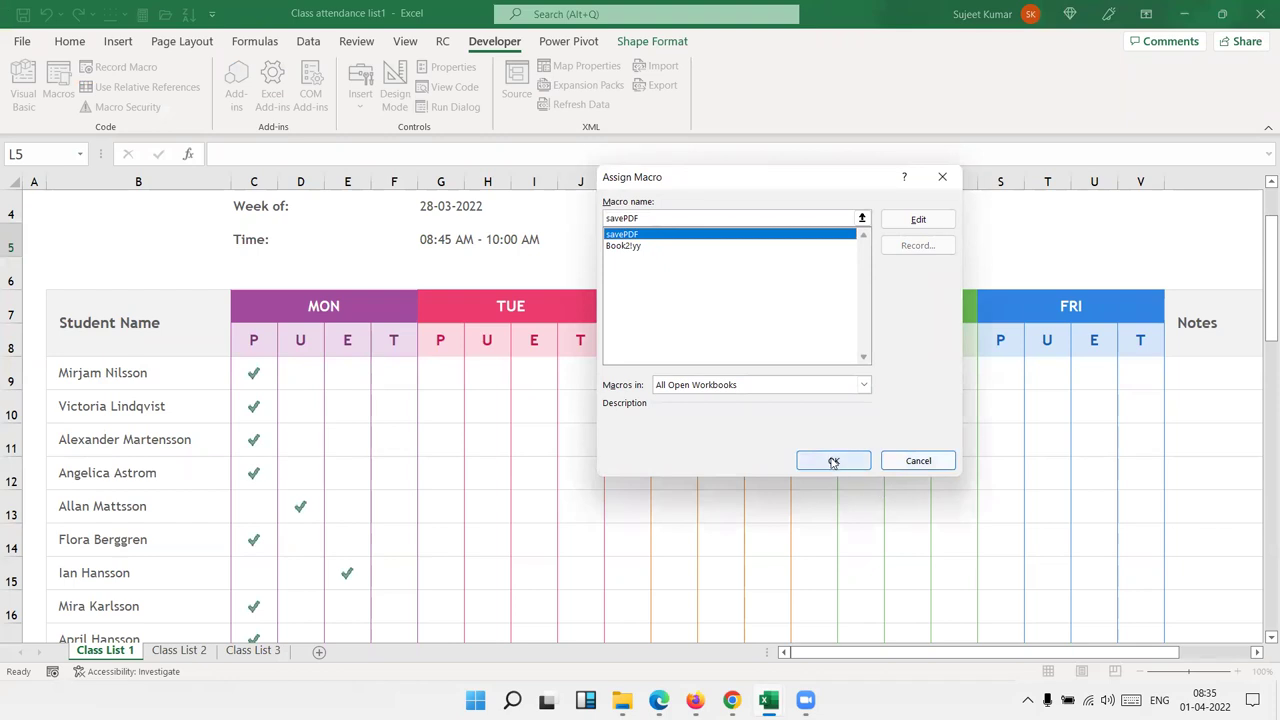
click(834, 460)
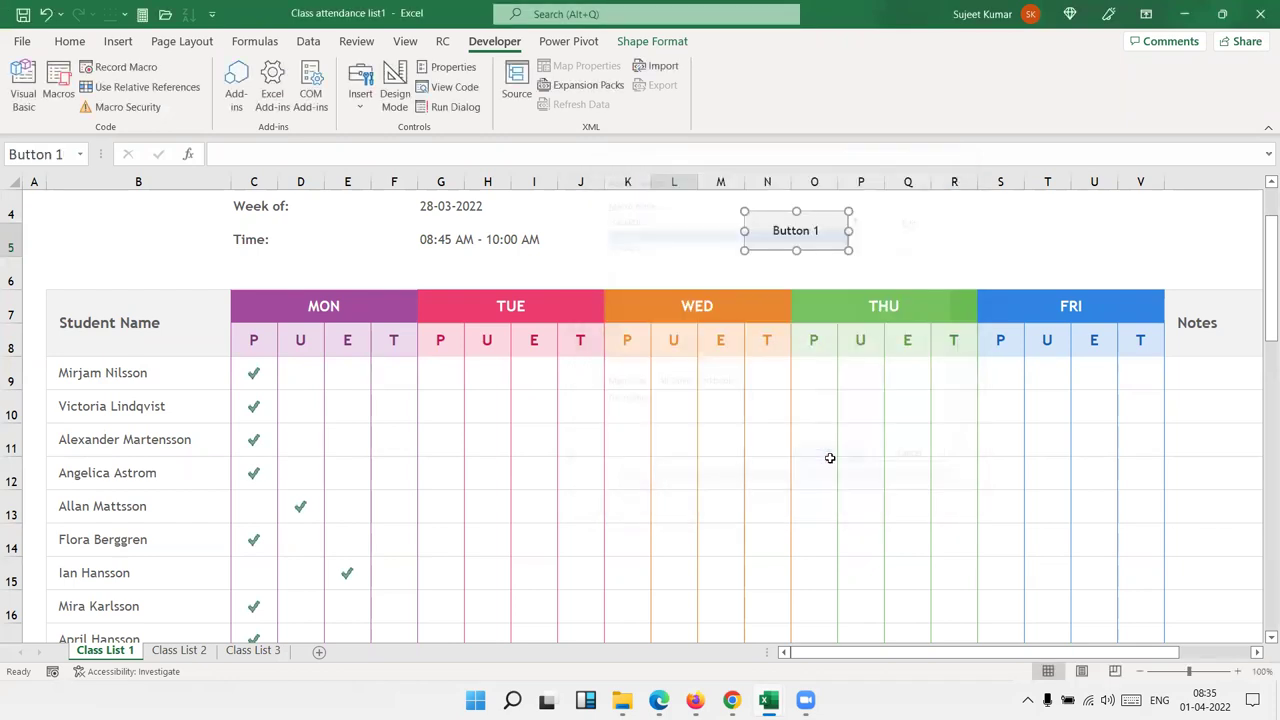
- Change the button's caption from Button 1 to PDF
click(803, 230)
key(ctrl+a)
key(BackSpace)
text(PDF)
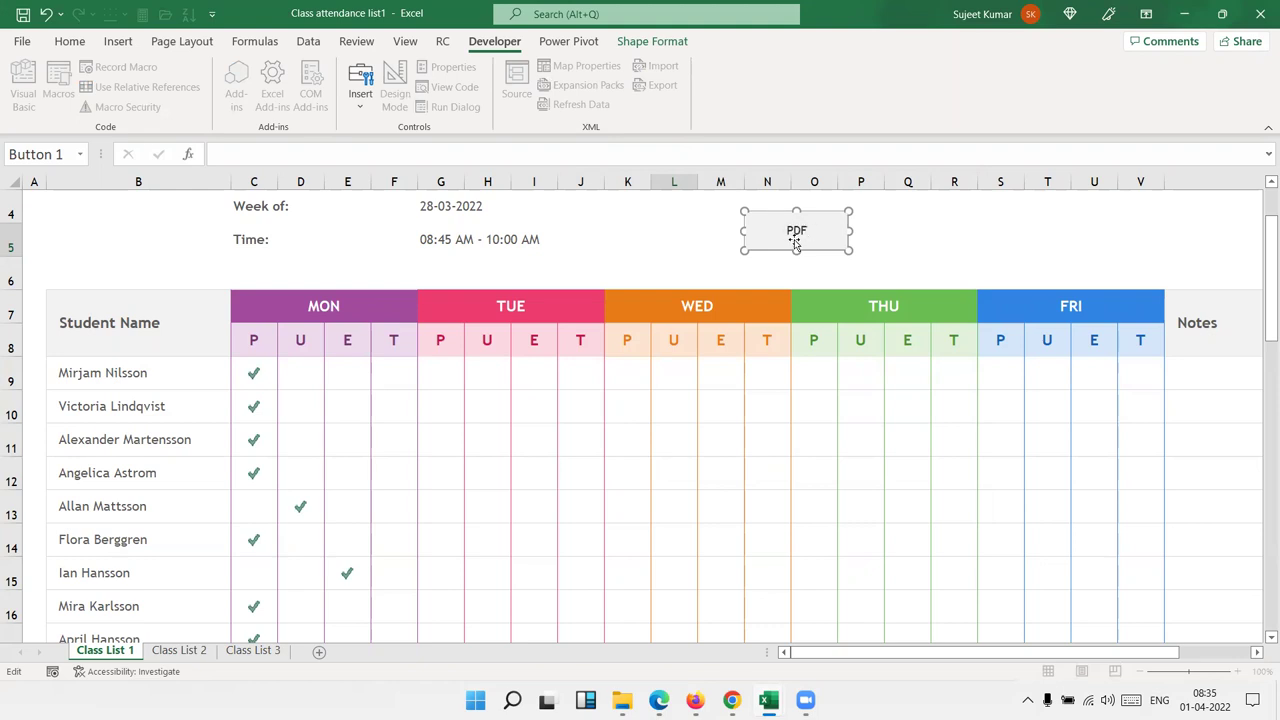
click(883, 240)
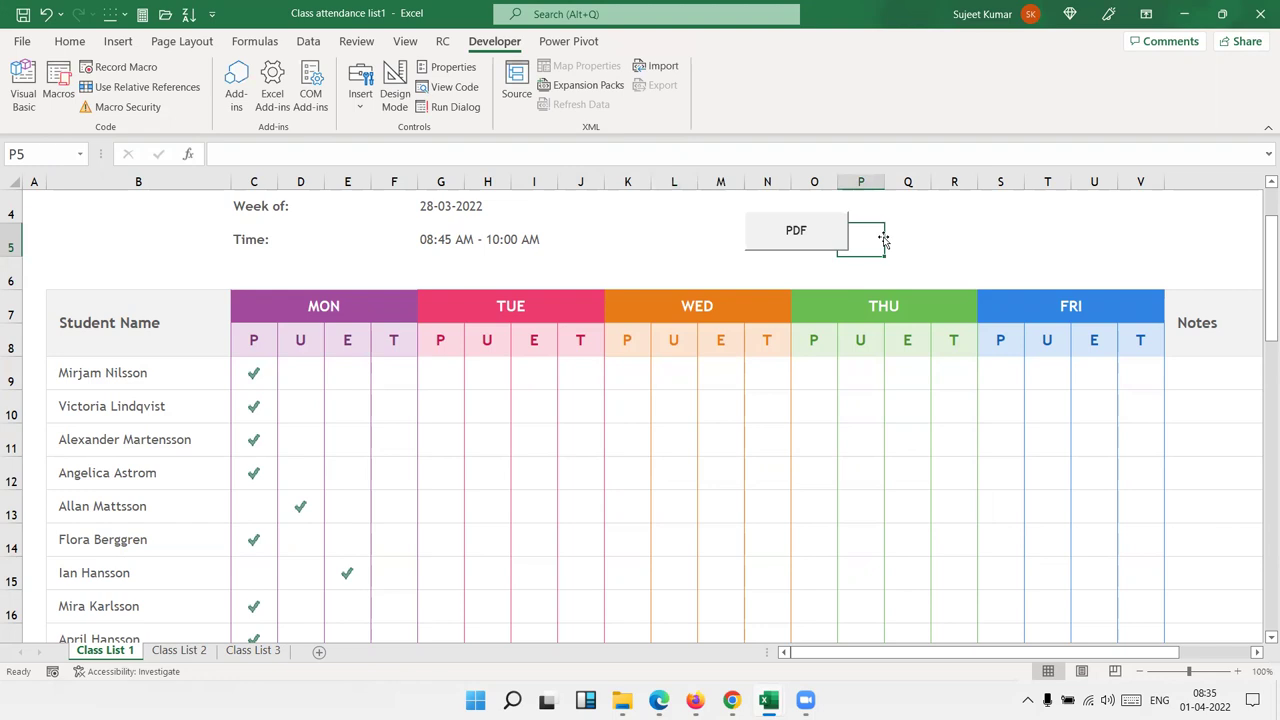
- Run the PDF button, correct formate to Format, and reset the macro
click(806, 240)
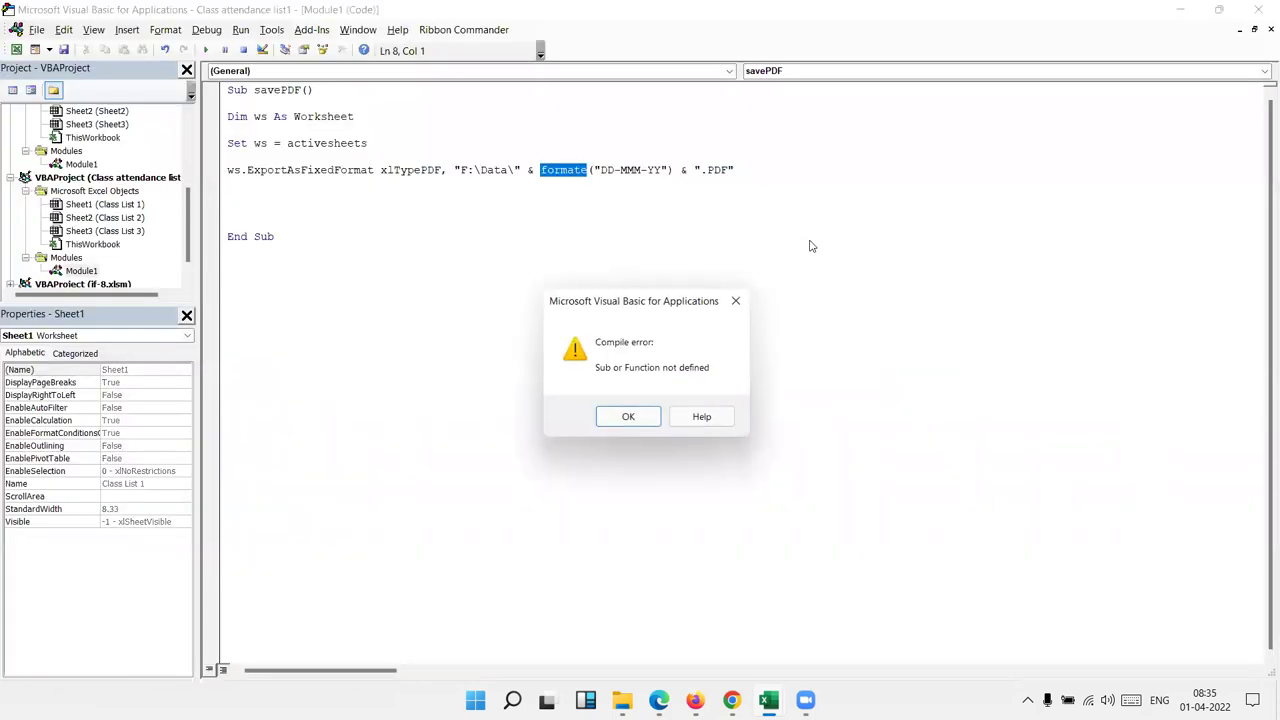
click(624, 418)
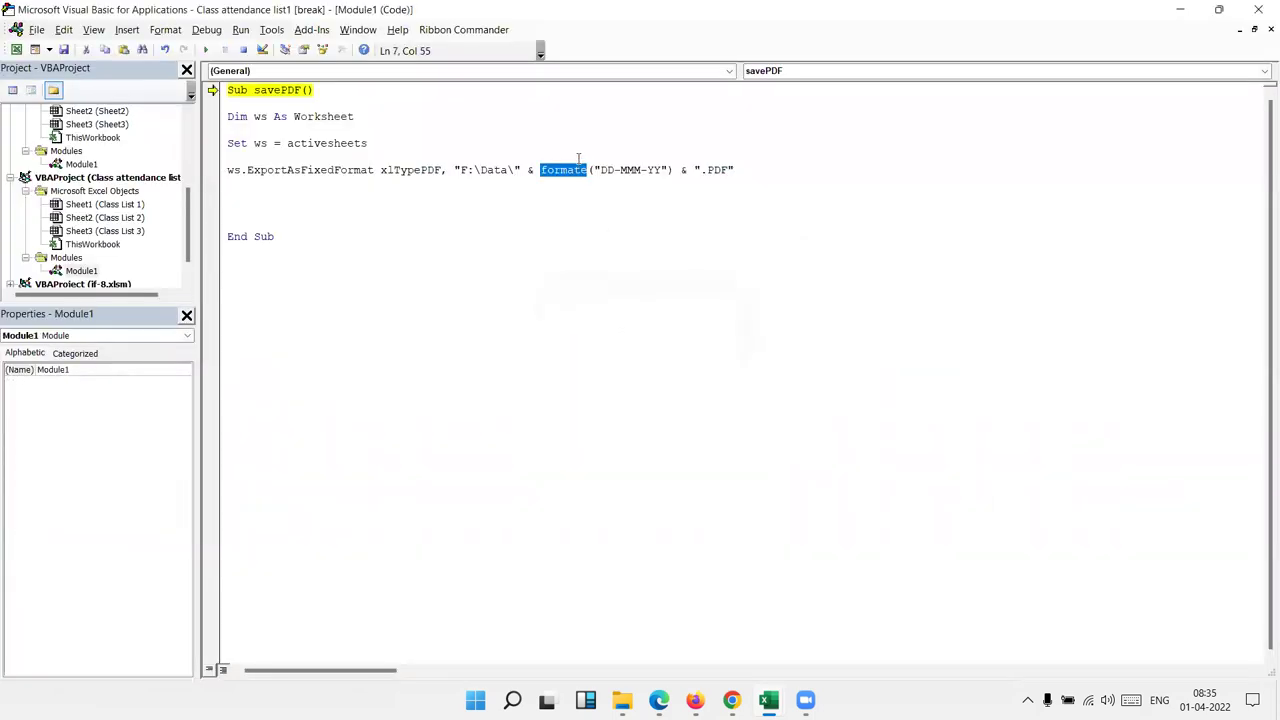
click(587, 170)
key(BackSpace)
key(Down)
key(Down)
click(244, 50)
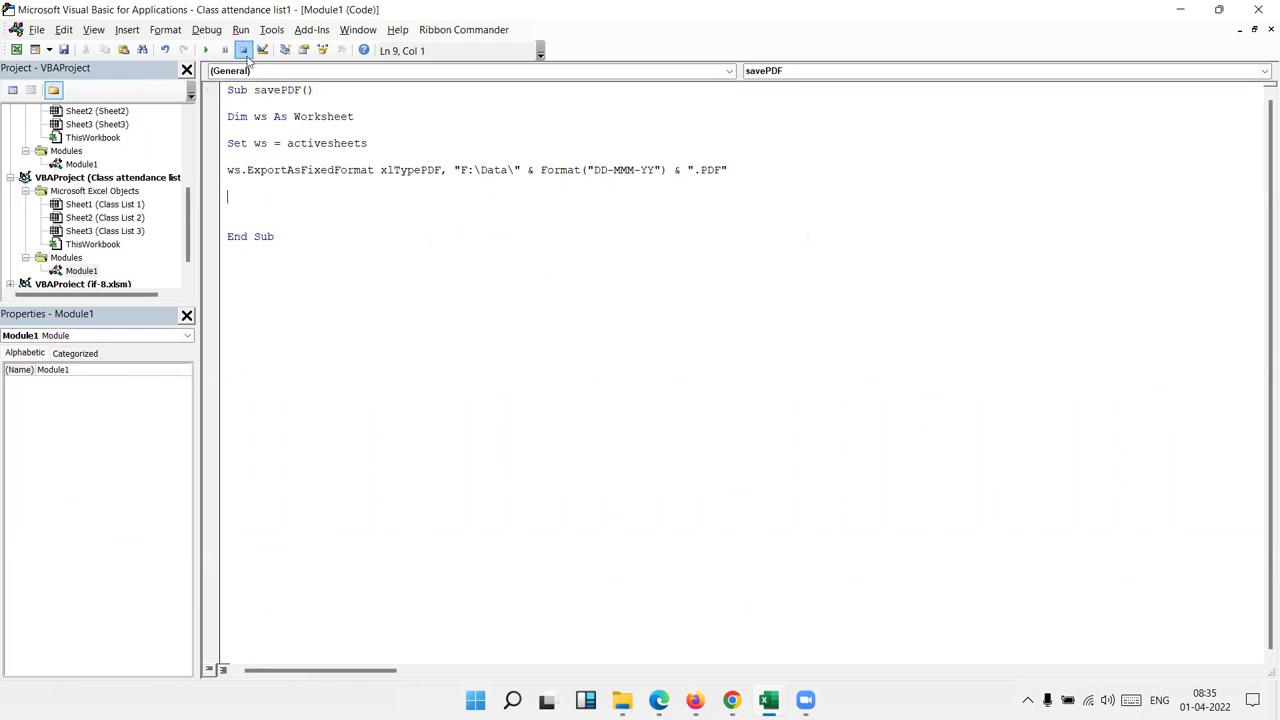
key(alt+F11)
click(711, 246)
- Rerun the macro, correct activesheets to ActiveSheet, reset, and return to Excel
click(783, 246)
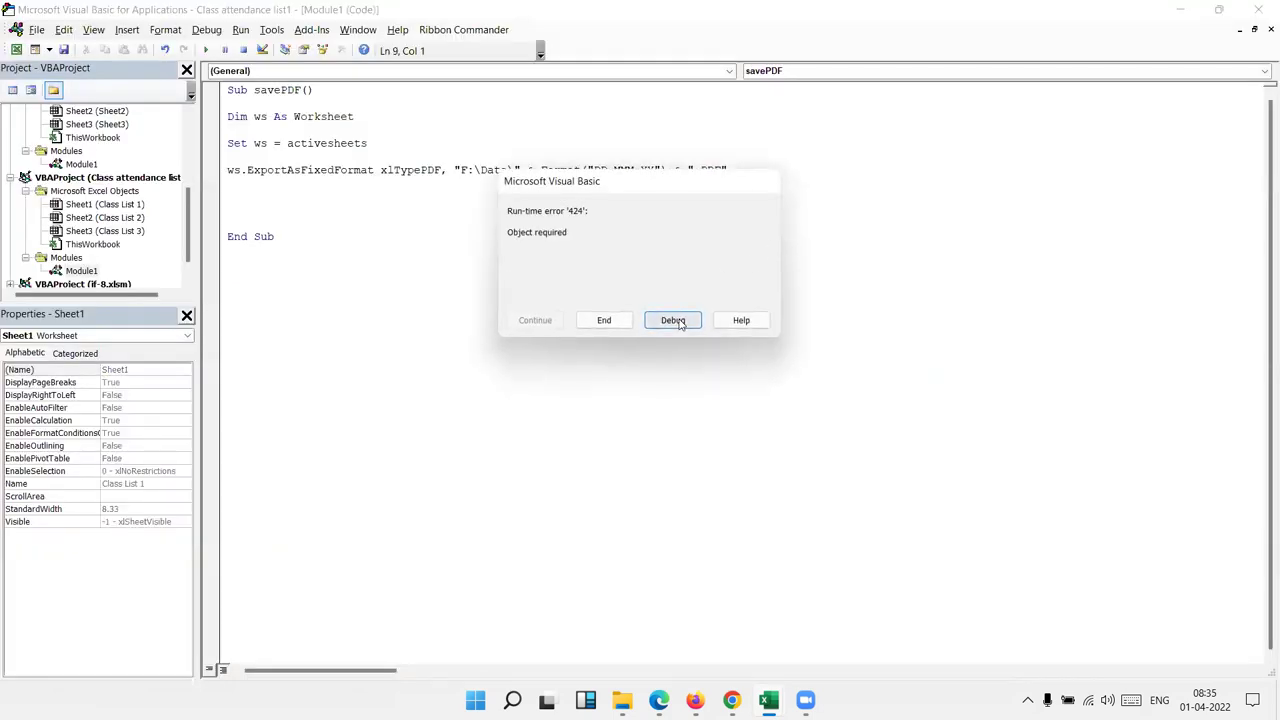
click(673, 320)
mouse_move(327, 143)
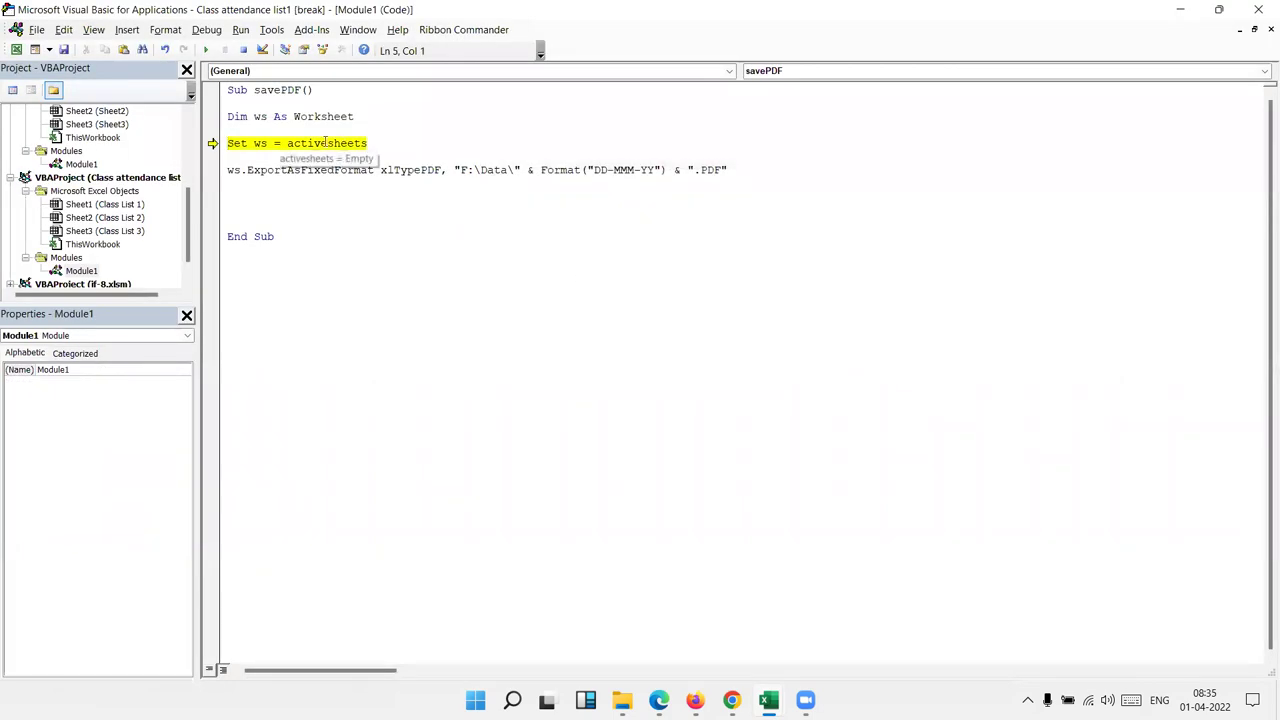
key(BackSpace)
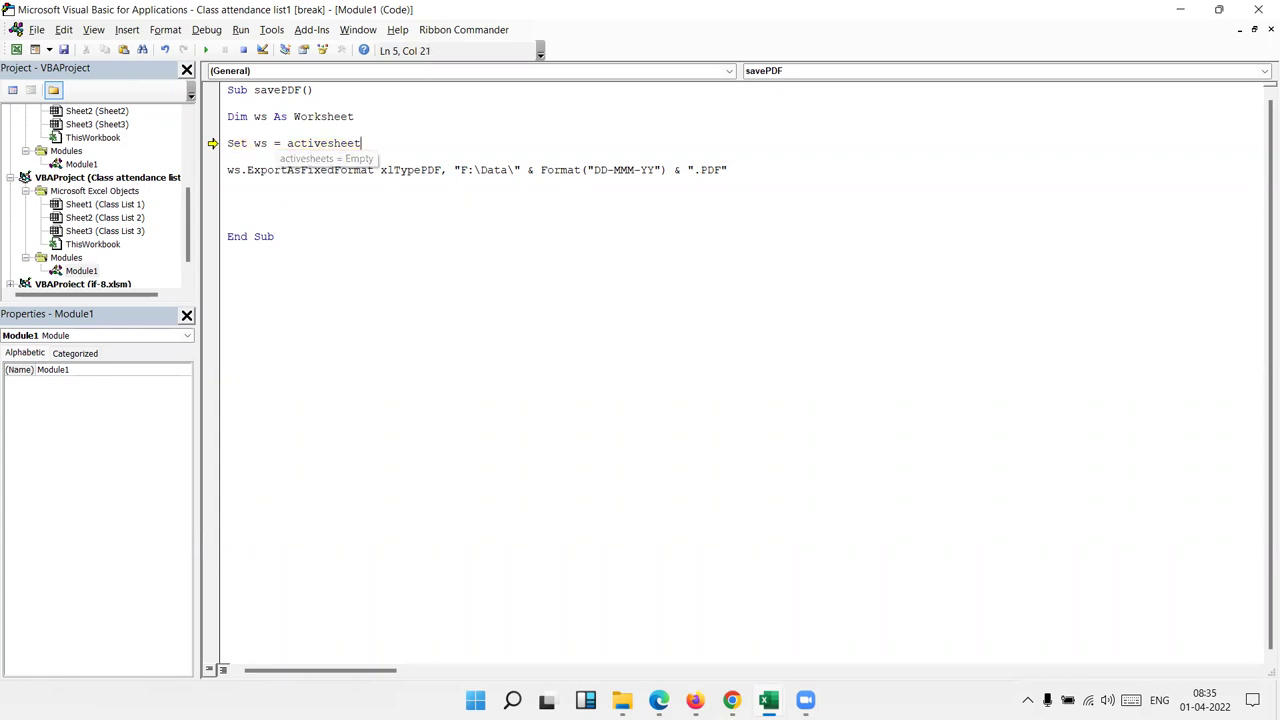
click(343, 198)
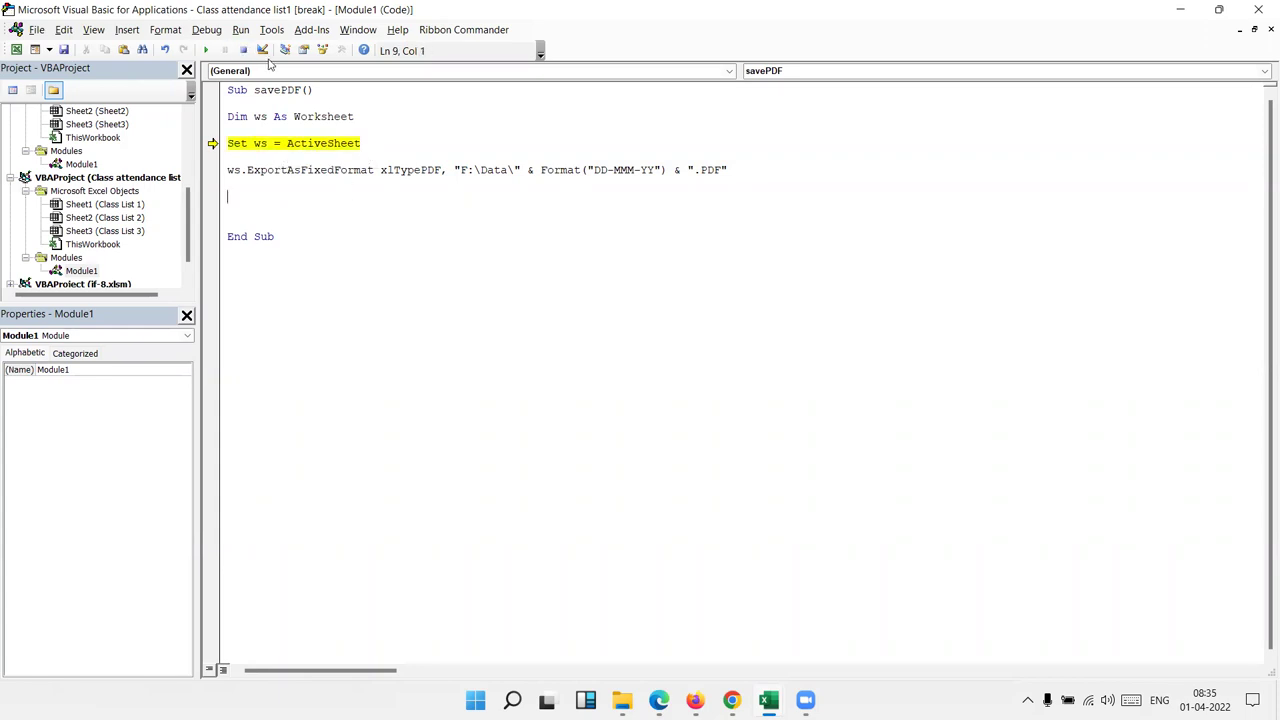
click(242, 50)
key(alt+F11)
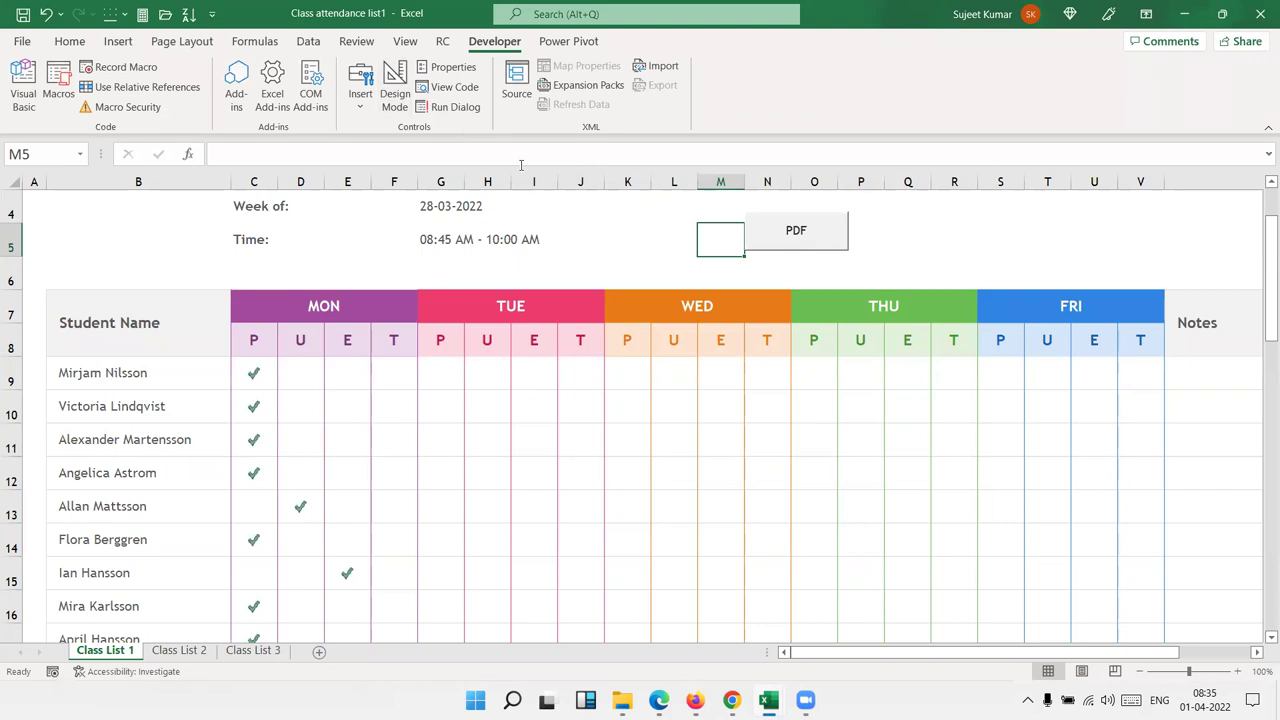
- Run the export again, then open DD-MMM-YY.PDF from F:\Data to check the Class List and close it
click(771, 234)
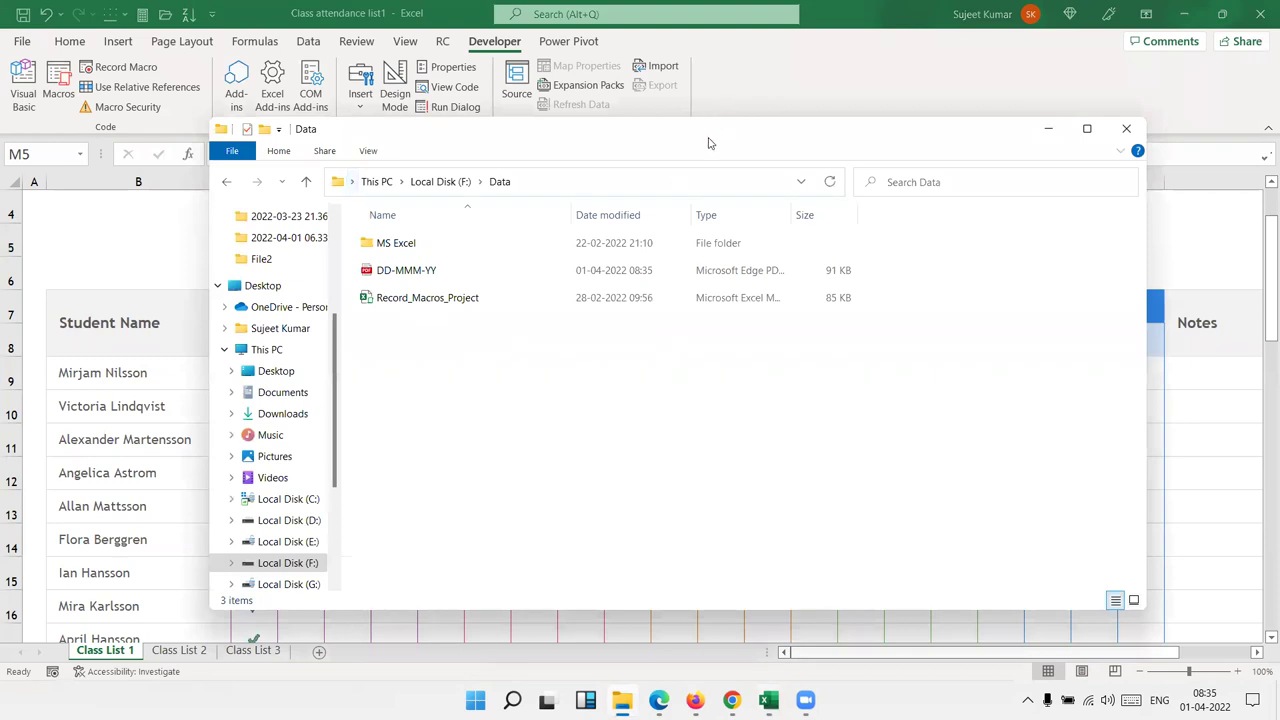
double_click(708, 143)
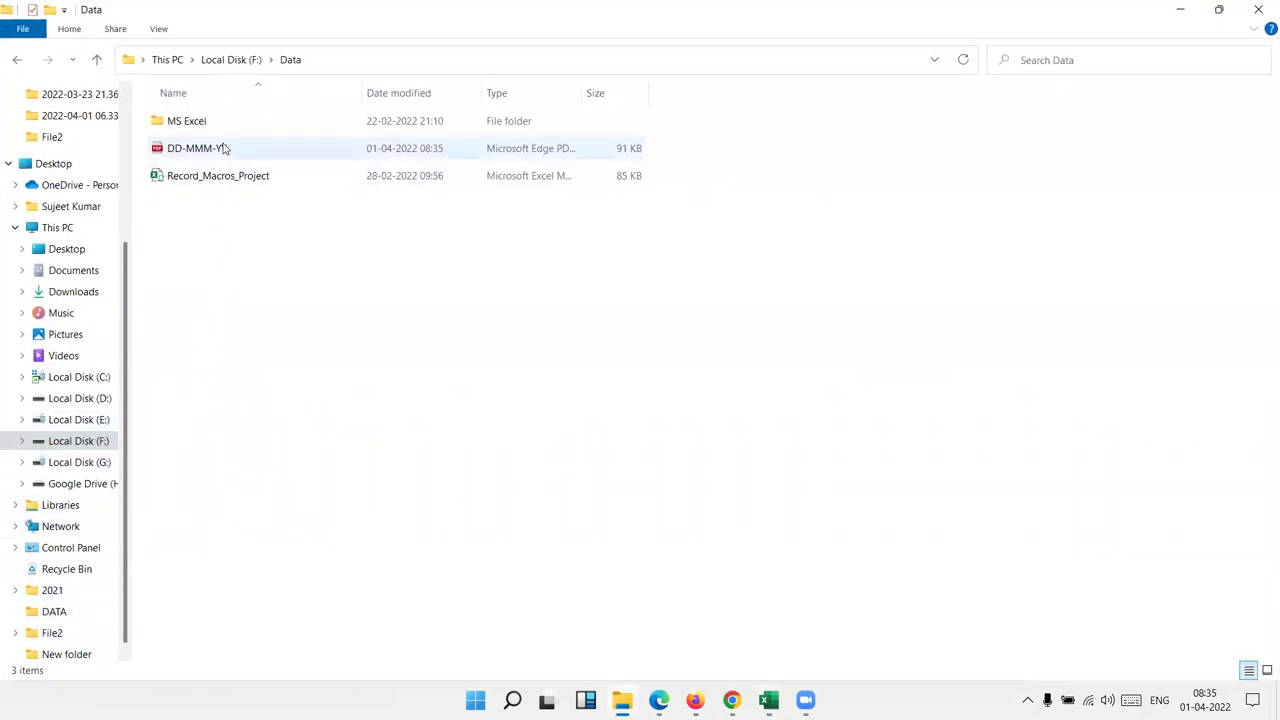
double_click(226, 148)
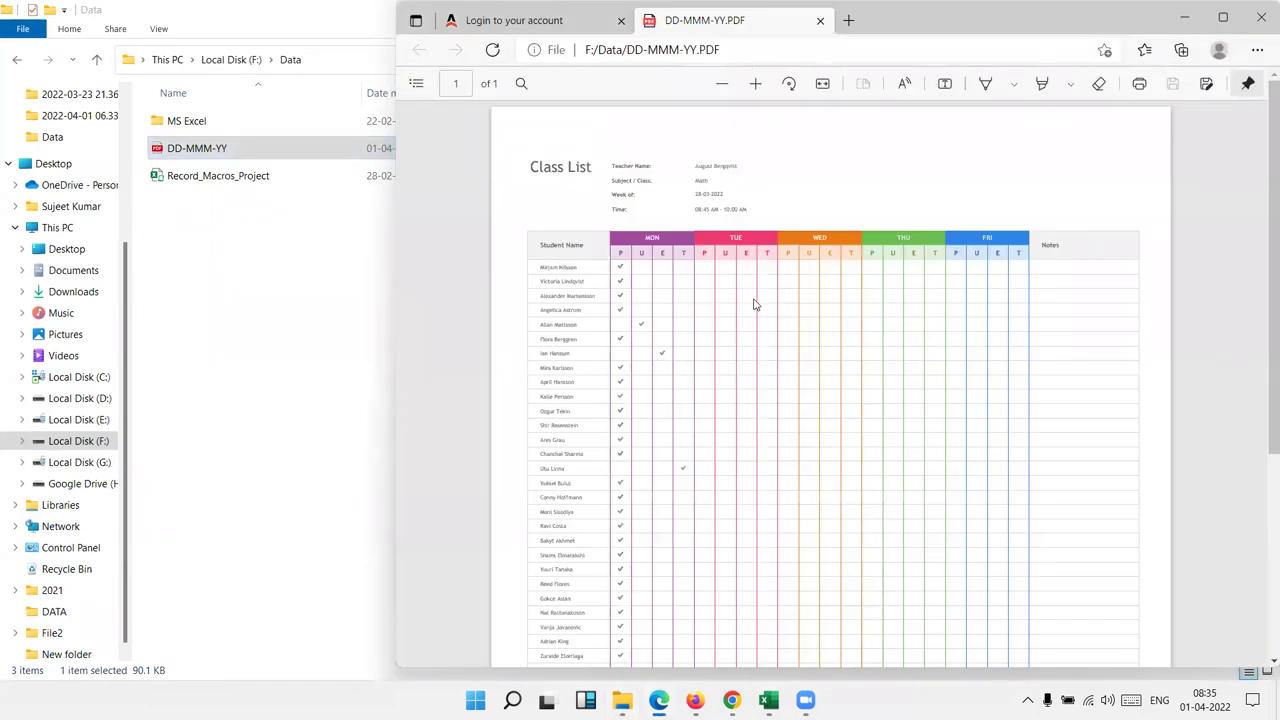
ctrl+scroll(755, 305, up, 1)
ctrl+scroll(755, 305, up, 2)
ctrl+scroll(755, 305, down, 2)
ctrl+scroll(754, 309, down, 2)
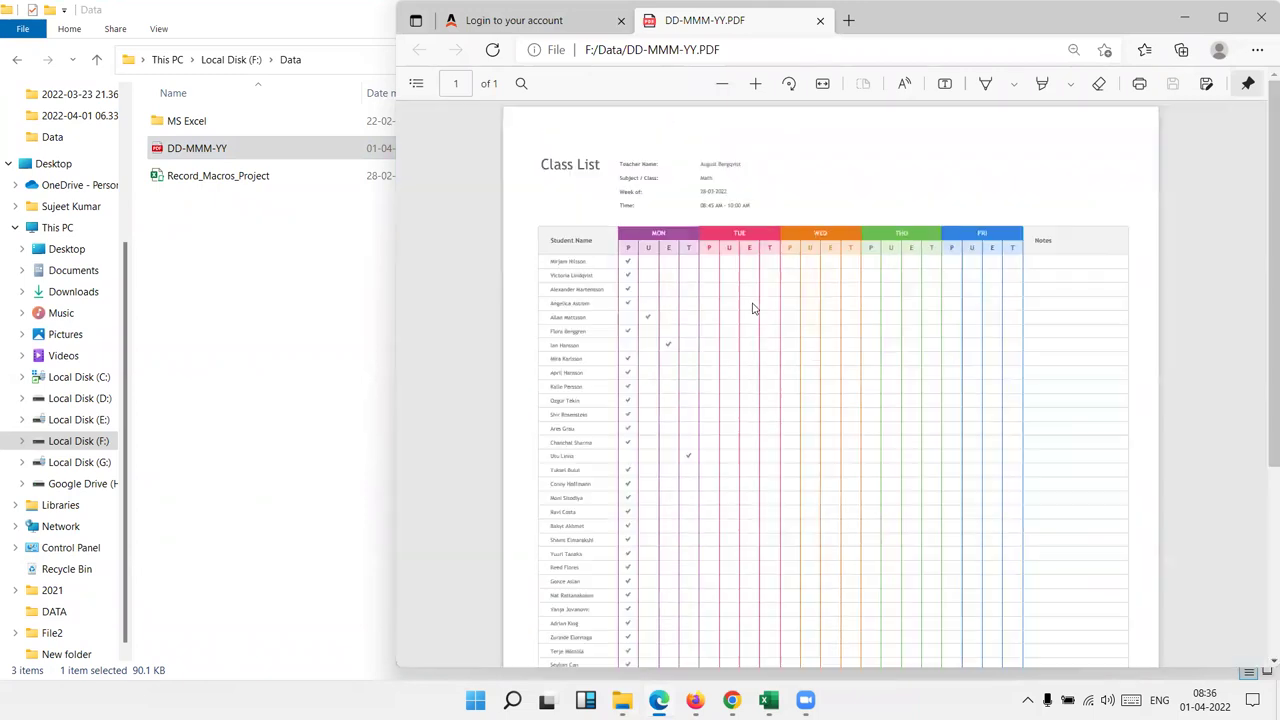
click(1262, 17)
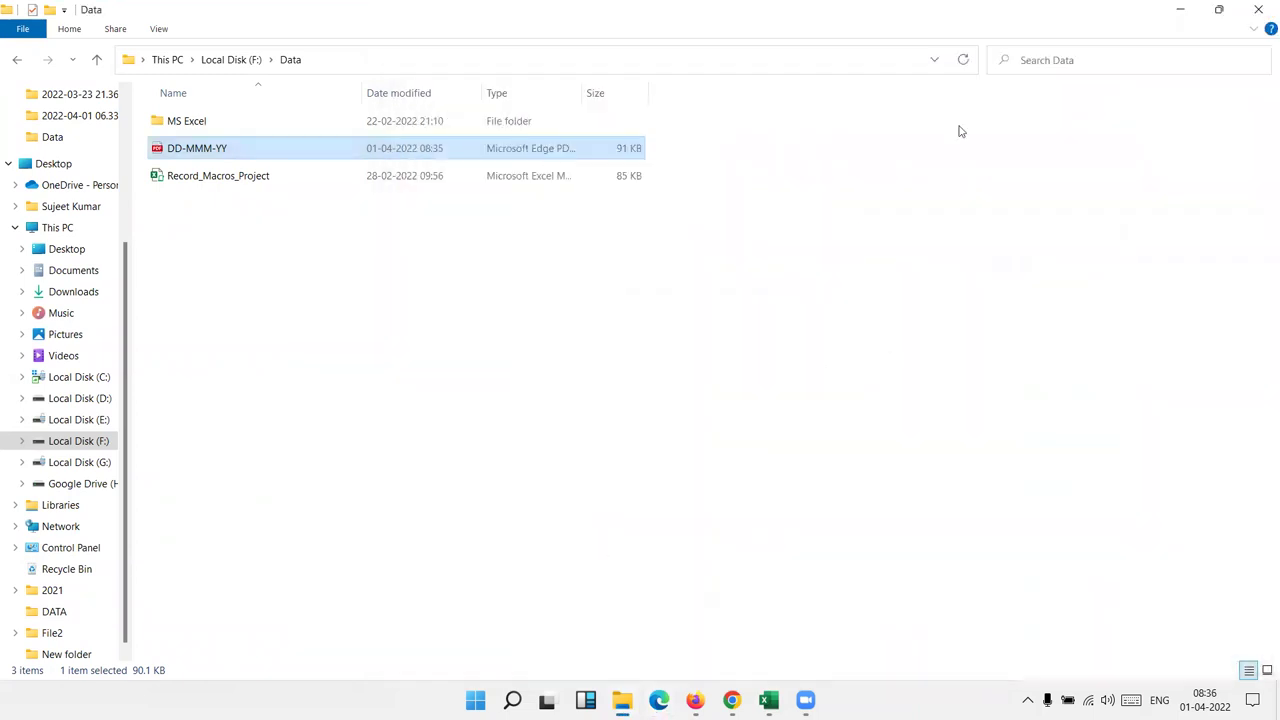
key(alt+Tab)
key(alt+Tab)
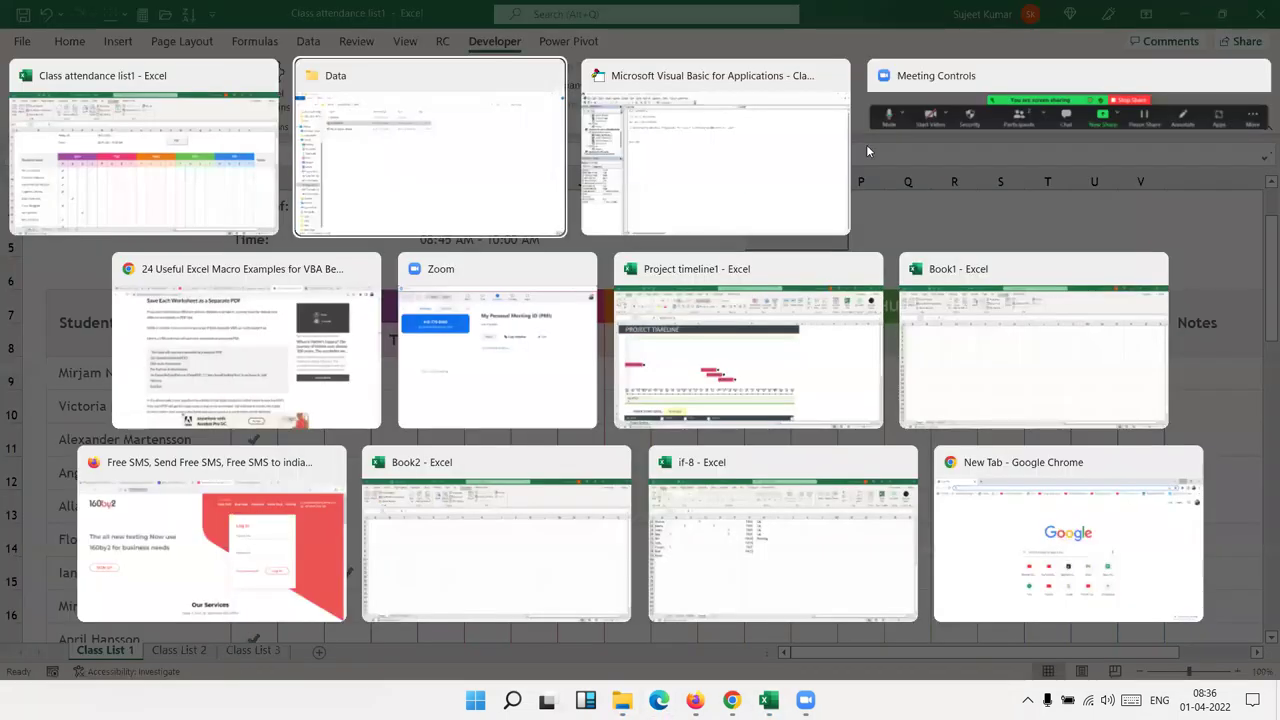
key(alt+Tab)
- Delete the Dim ws and Set ws text from savePDF
click(346, 143)
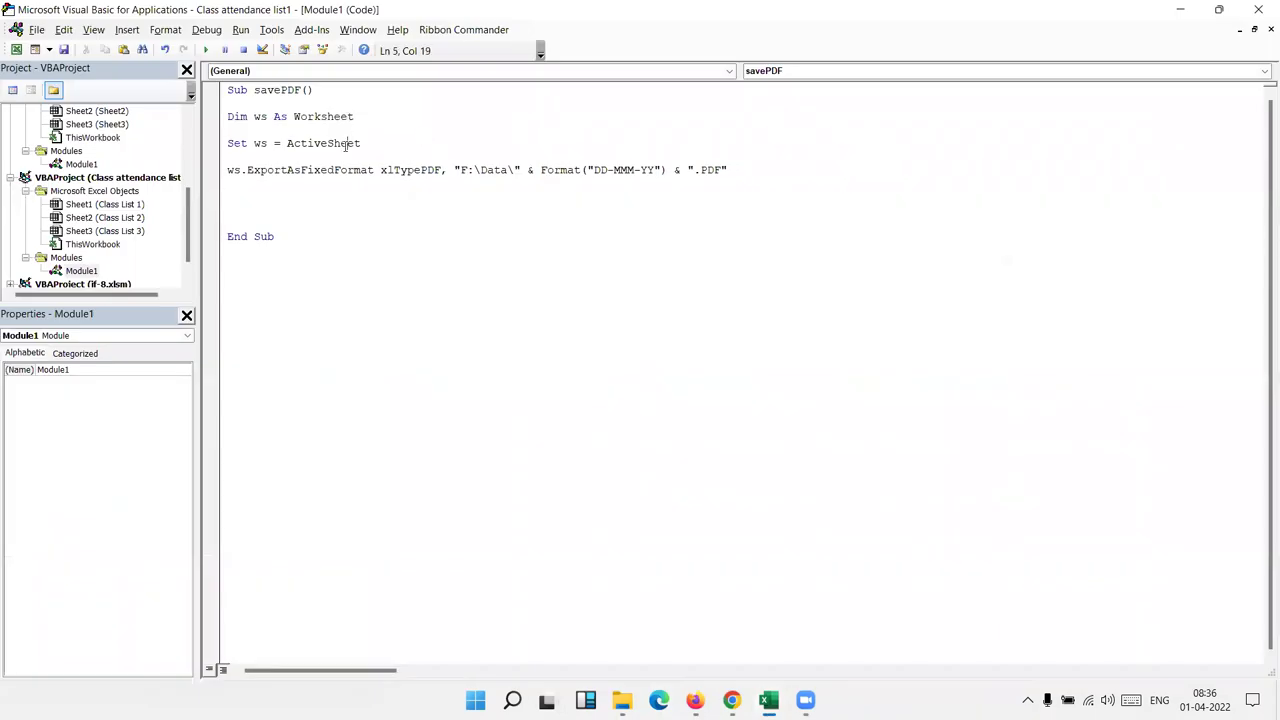
double_click(346, 143)
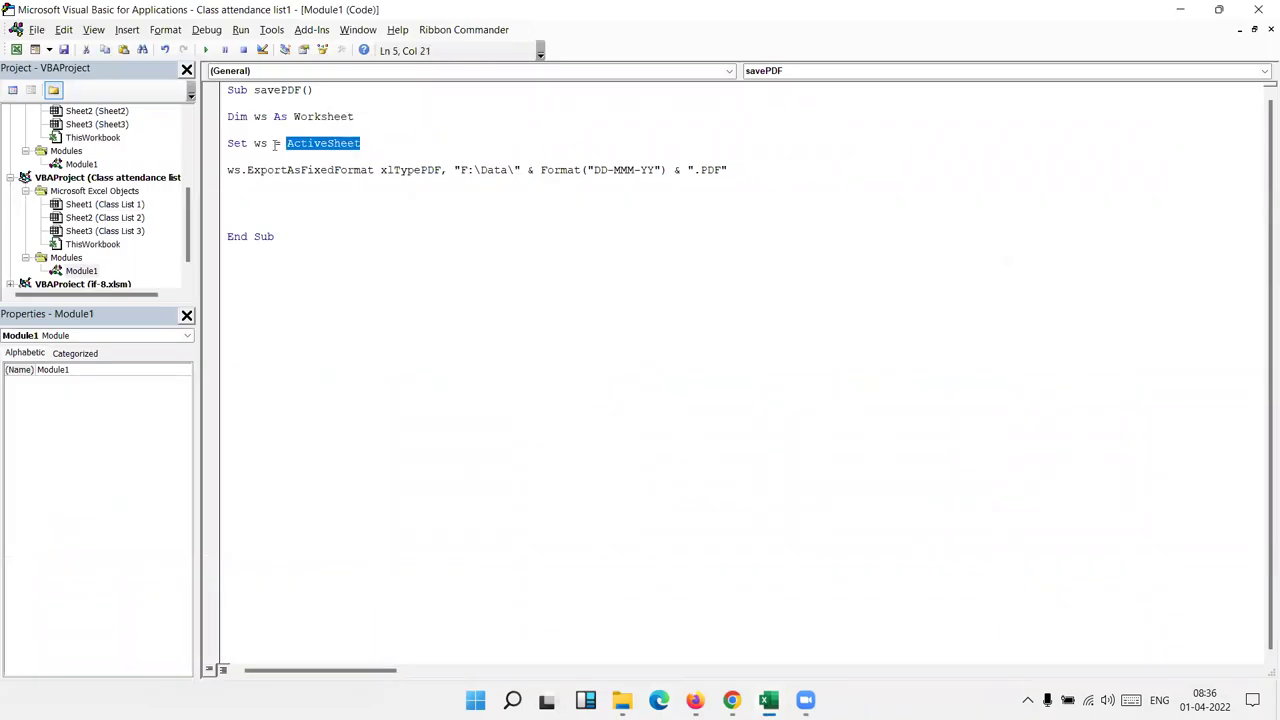
double_click(256, 143)
drag(256, 143, 220, 117)
key(Delete)
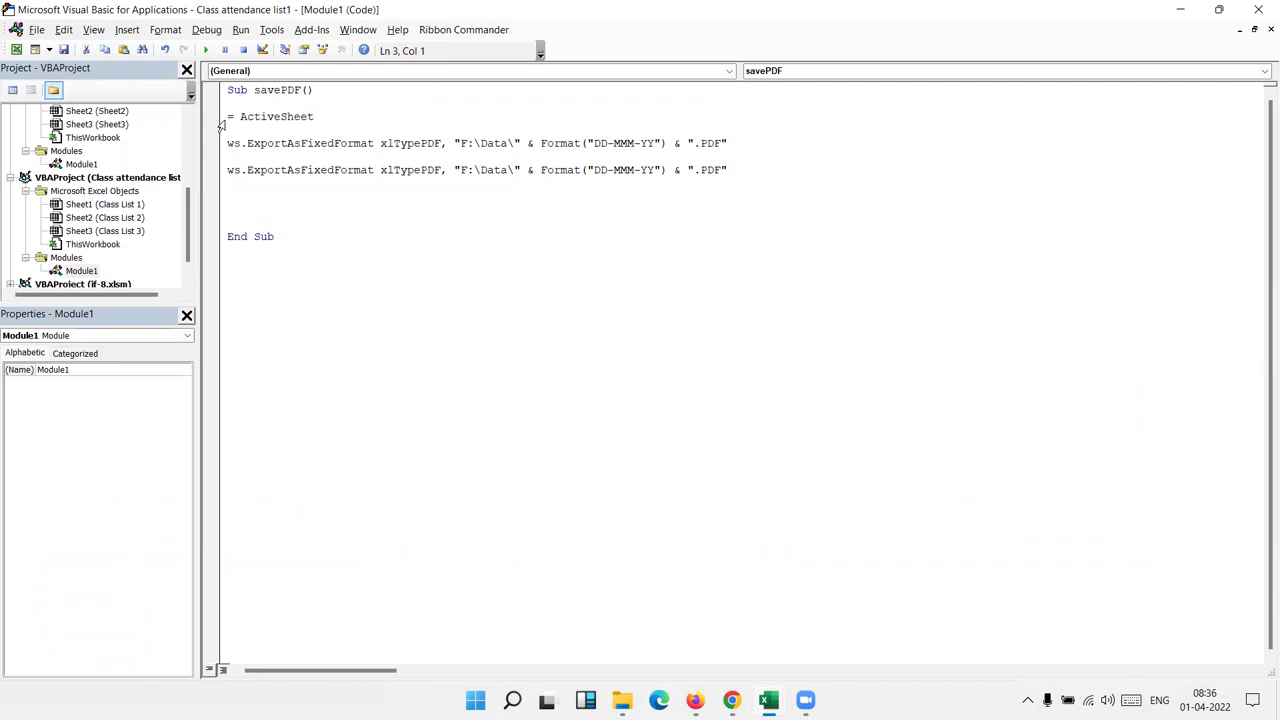
key(Delete)
key(Delete)
- Replace ws with ActiveSheet in the export line and delete the leftover ActiveSheet text
double_click(238, 117)
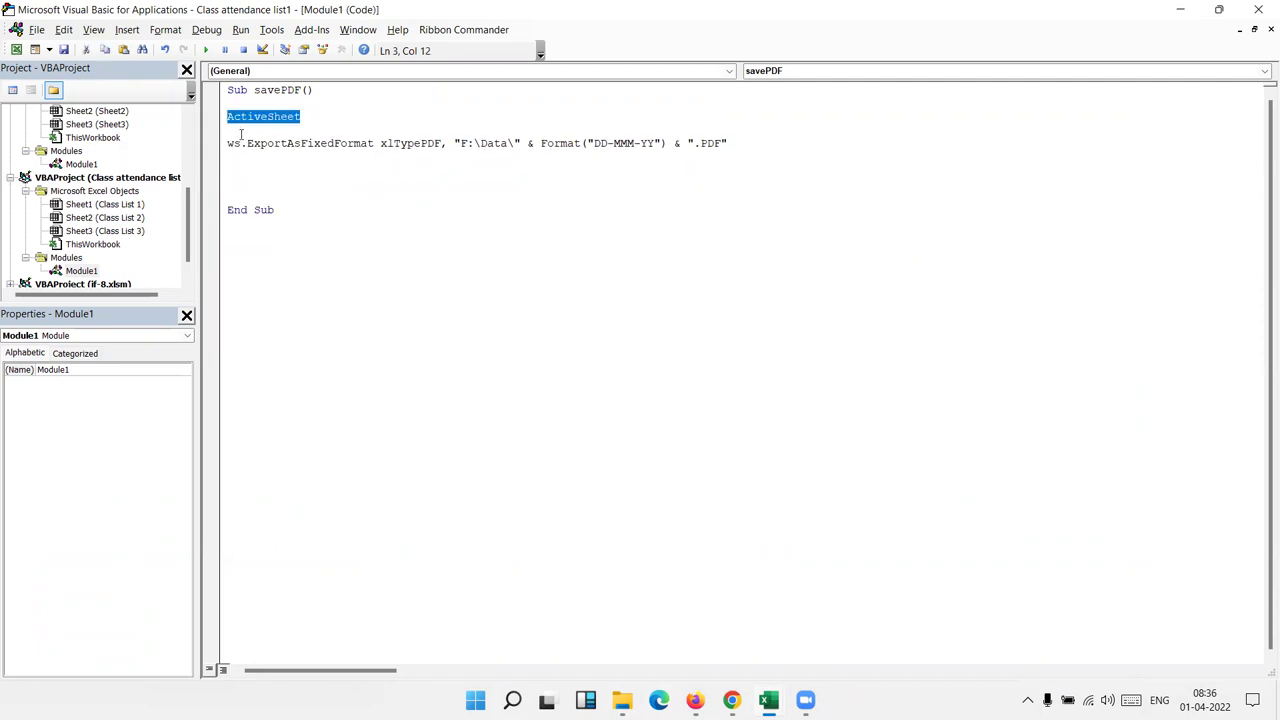
key(ctrl+c)
double_click(238, 143)
key(ctrl+v)
key(Up)
drag(314, 113, 222, 117)
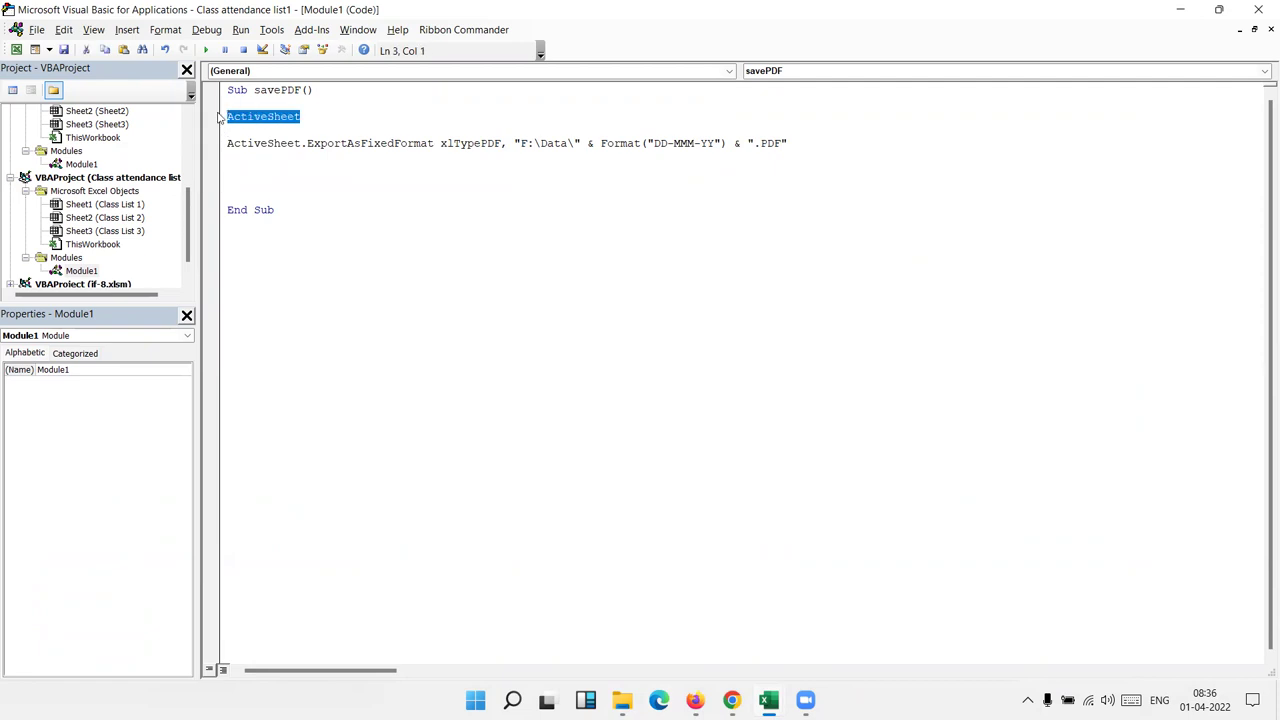
key(Delete)
click(265, 152)
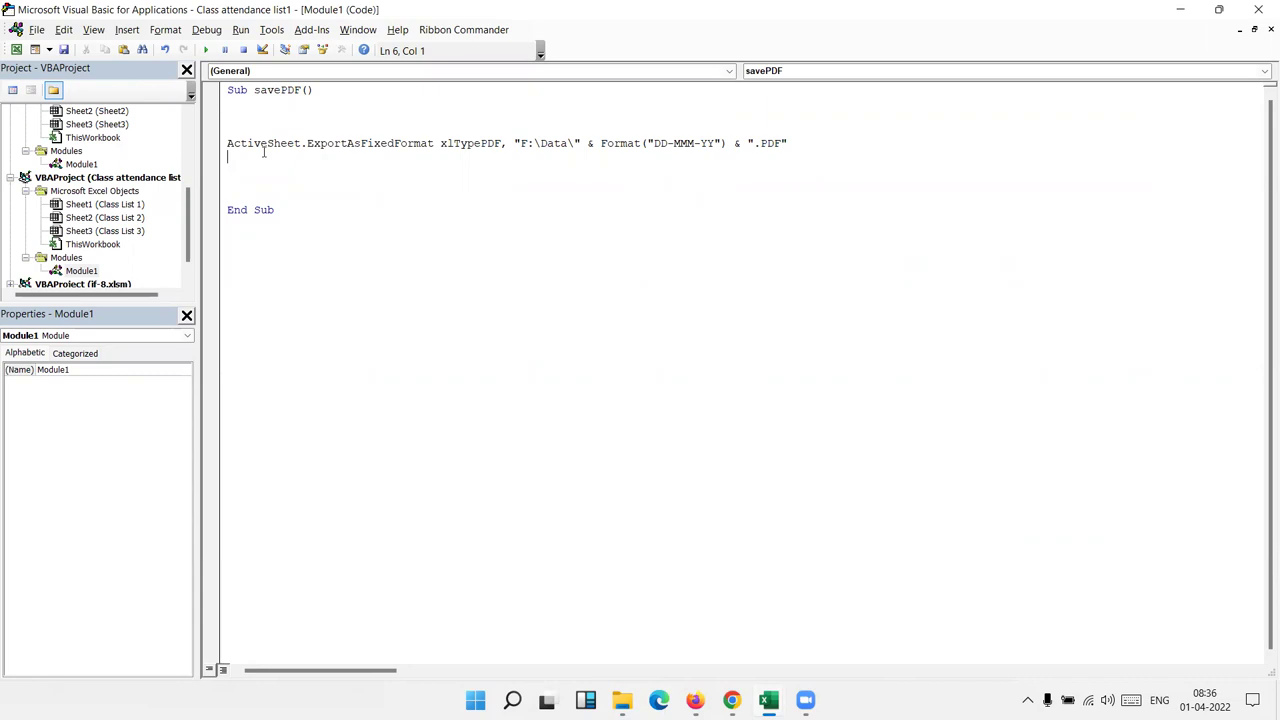
key(super+d)
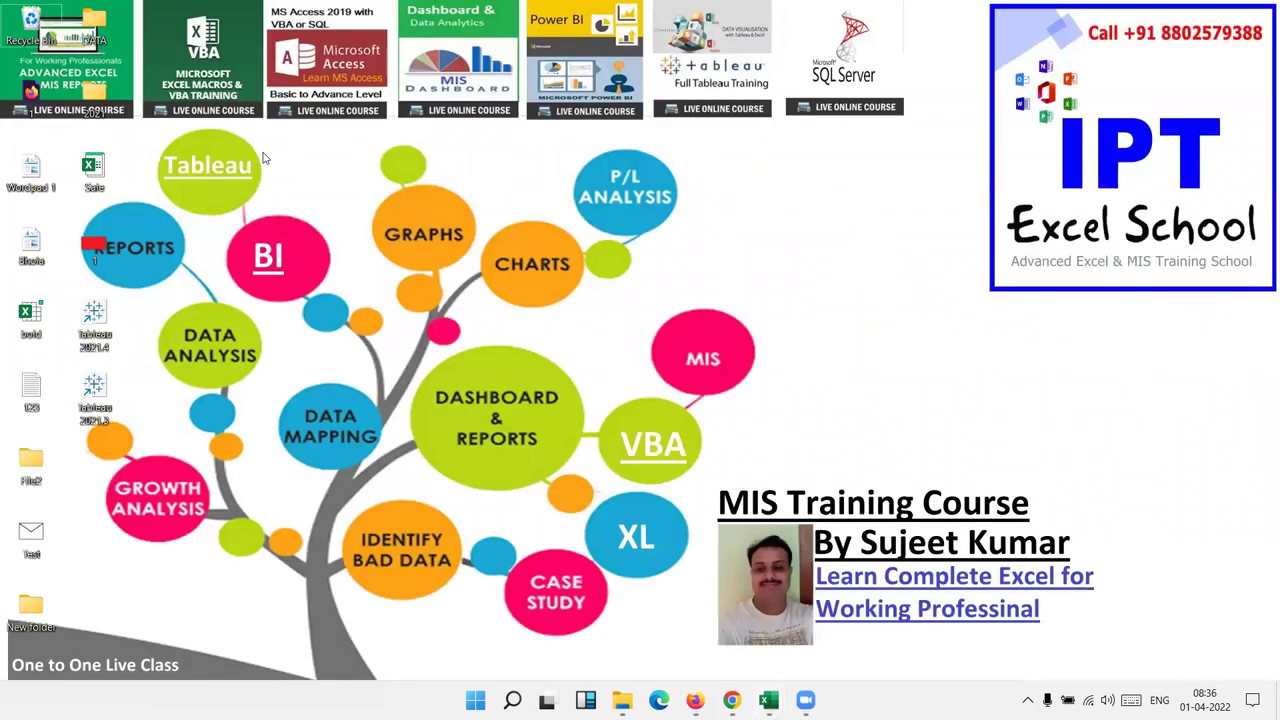